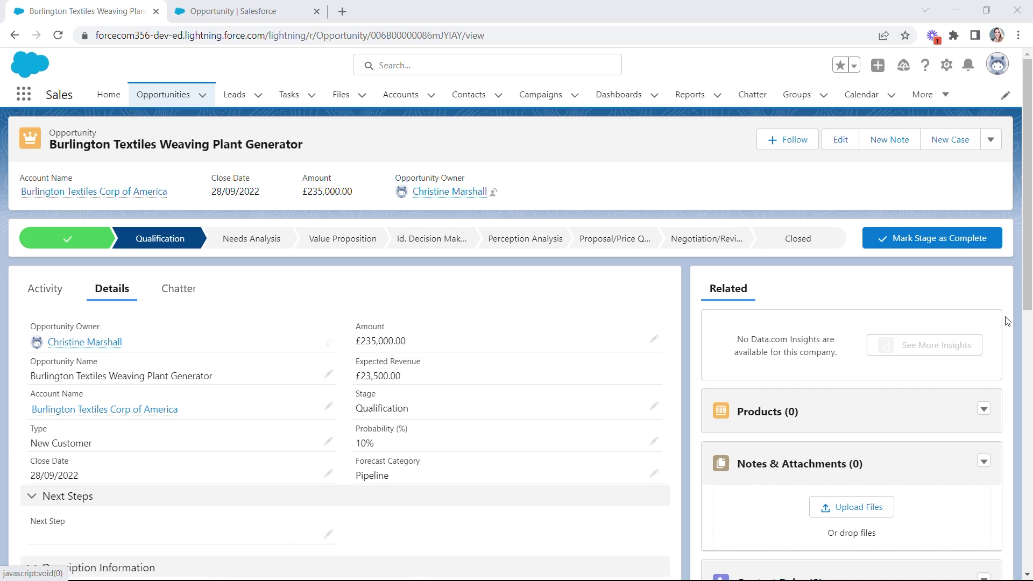
Step: Open the opportunity's record page for editing in Lightning App Builder and dismiss the introductory tip
drag(1030, 259, 1029, 212)
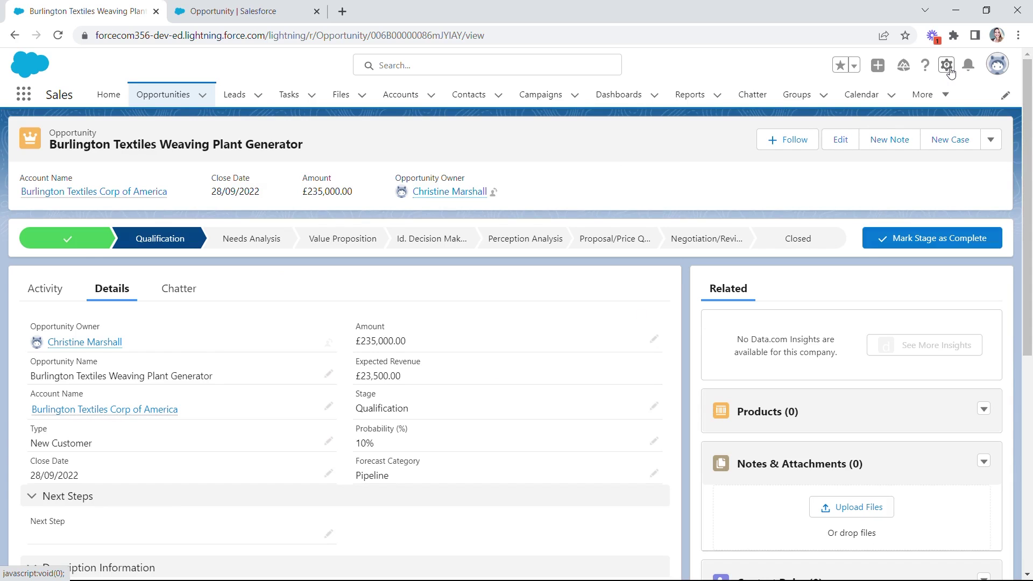
click(948, 65)
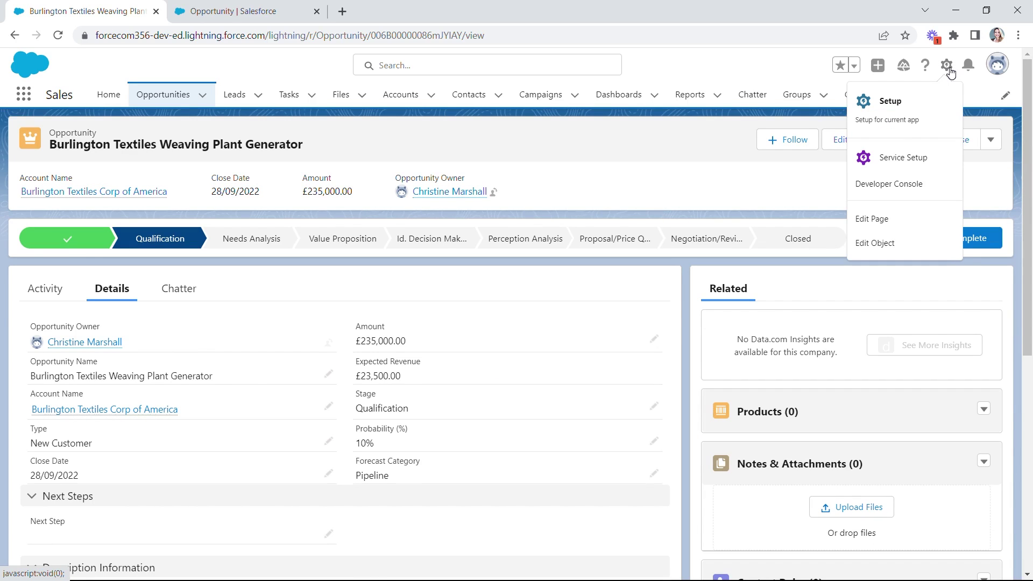
click(879, 218)
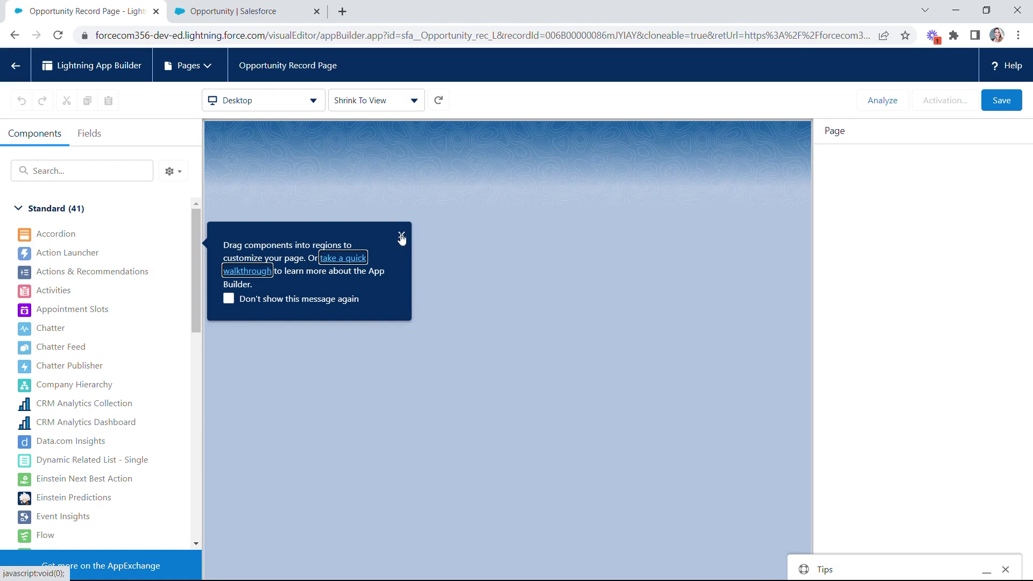
click(402, 235)
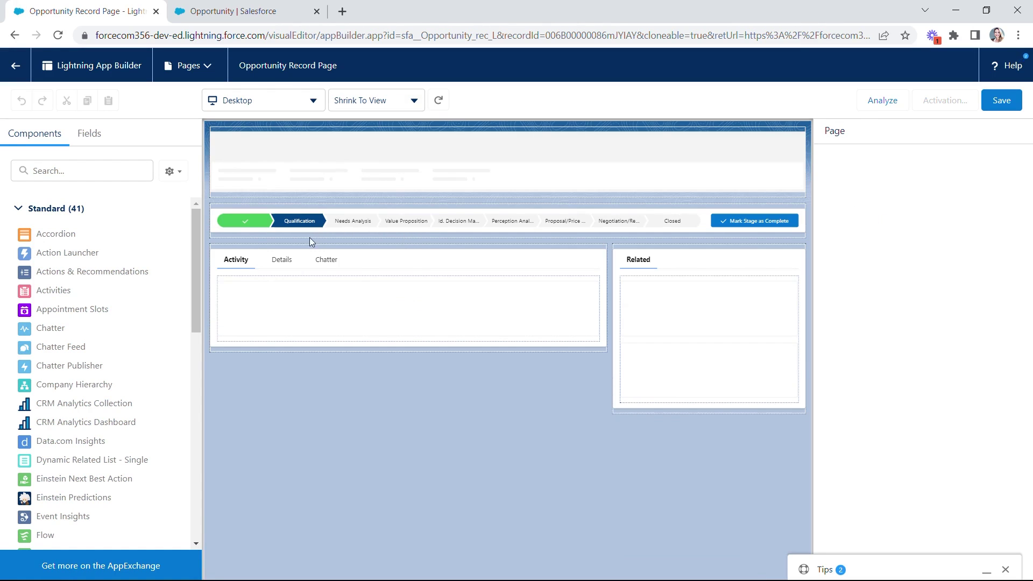
Step: Upgrade the Record Detail component on the Details tab to Dynamic Forms, using Opportunity Layout as the source
click(277, 263)
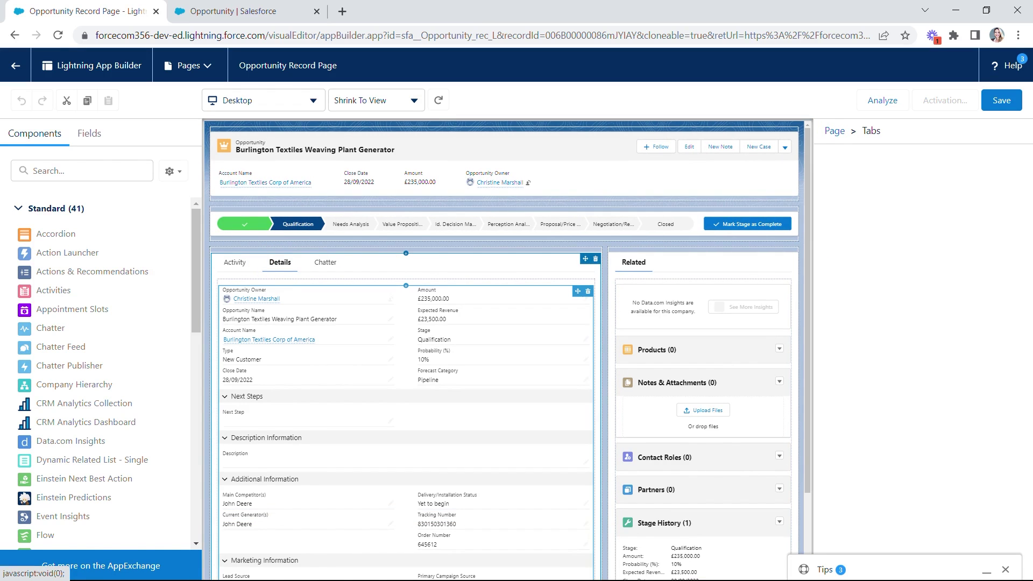
click(314, 310)
scroll(314, 311, down, 2)
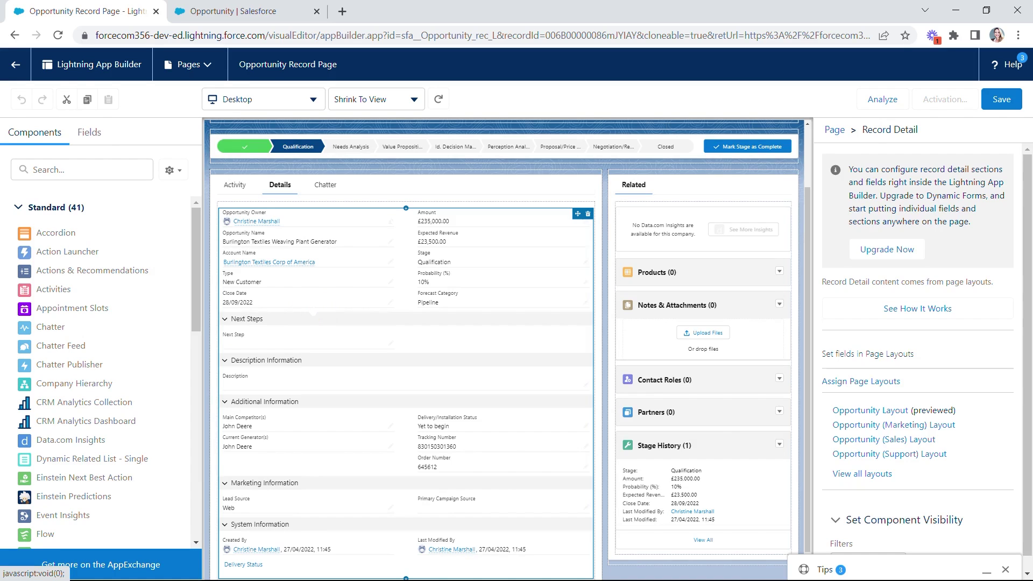
click(887, 250)
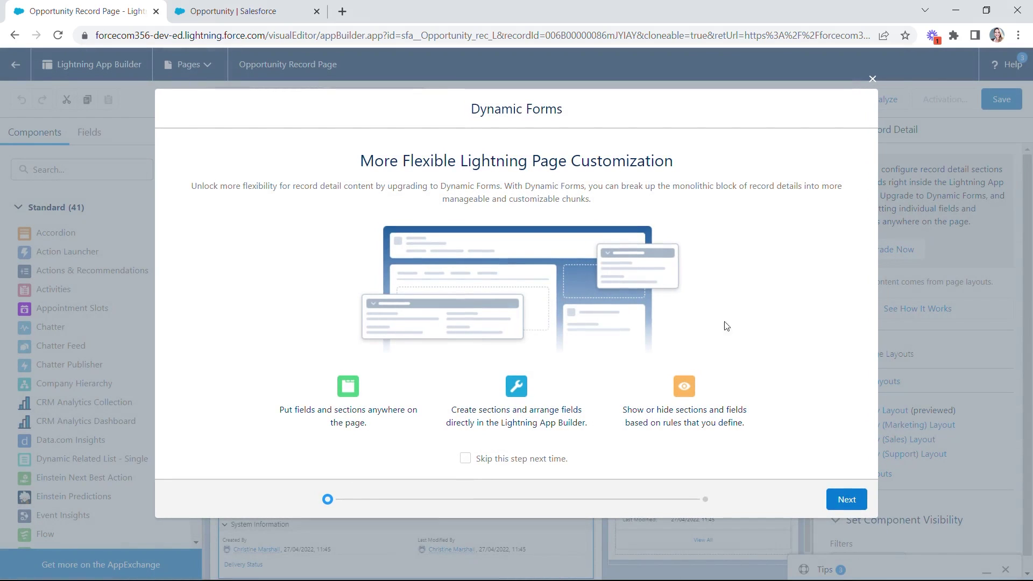
click(845, 500)
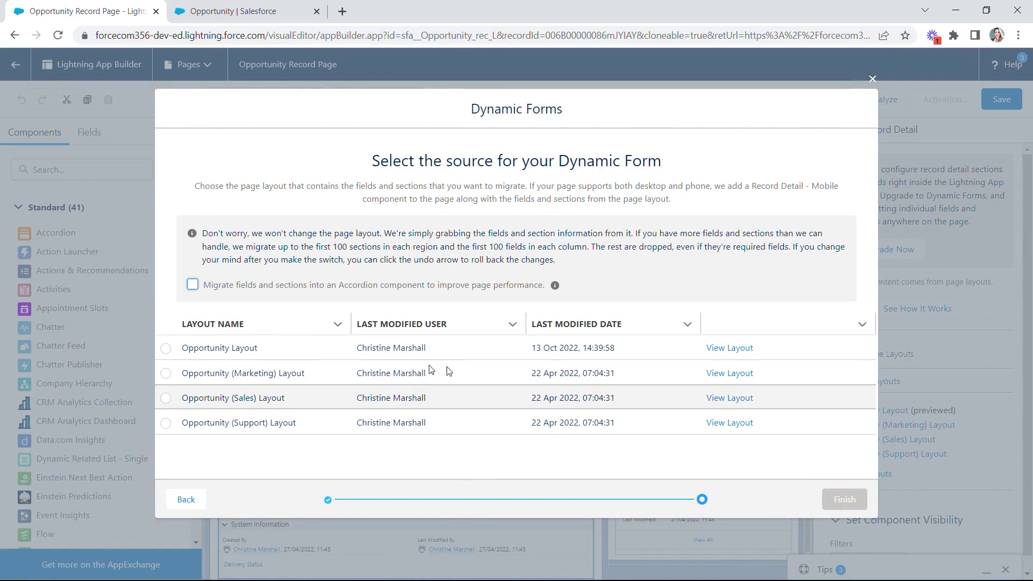
click(166, 348)
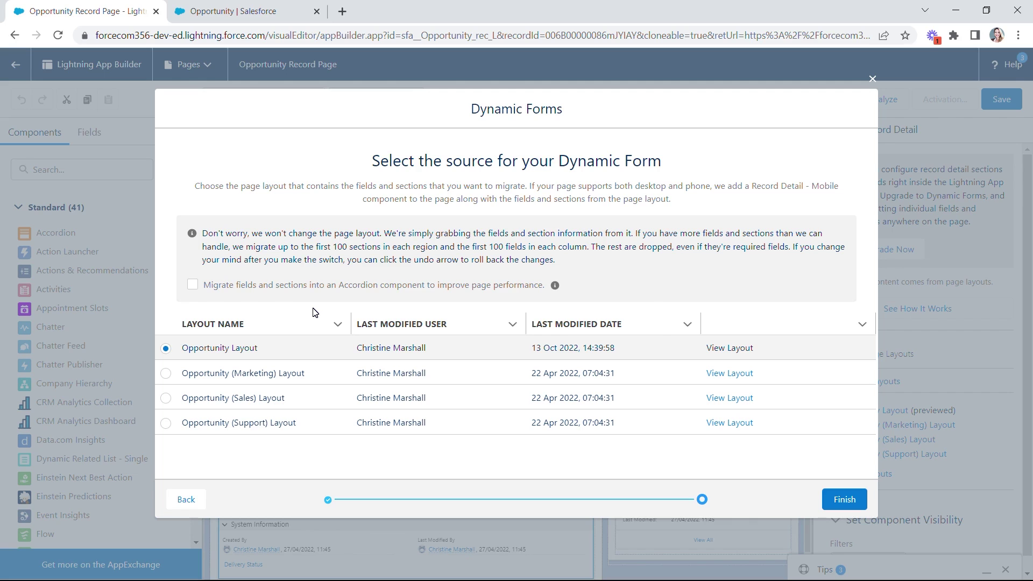
click(847, 505)
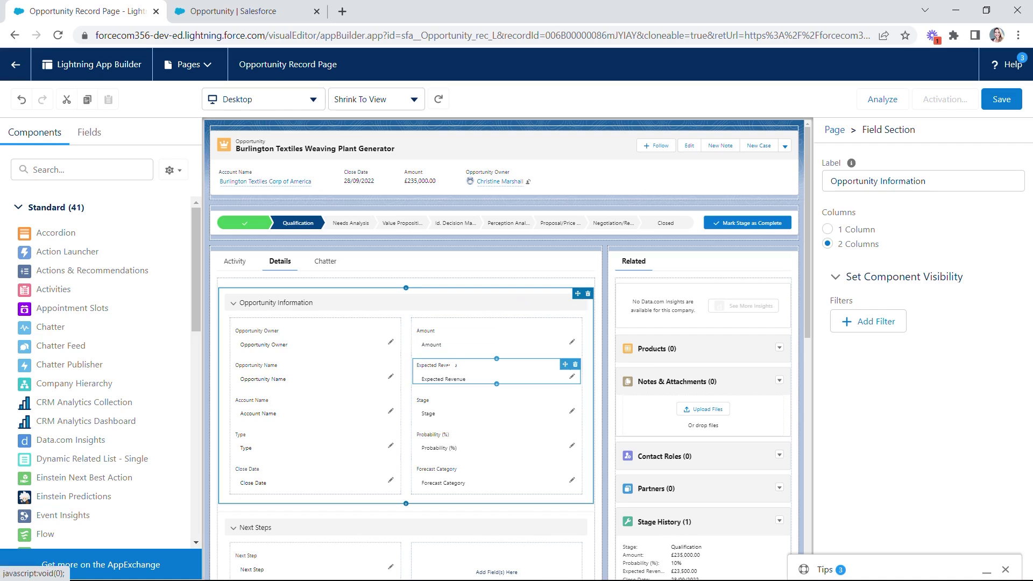
Step: Examine the migrated field sections on the Details tab and show the list of fields available for the page
click(350, 305)
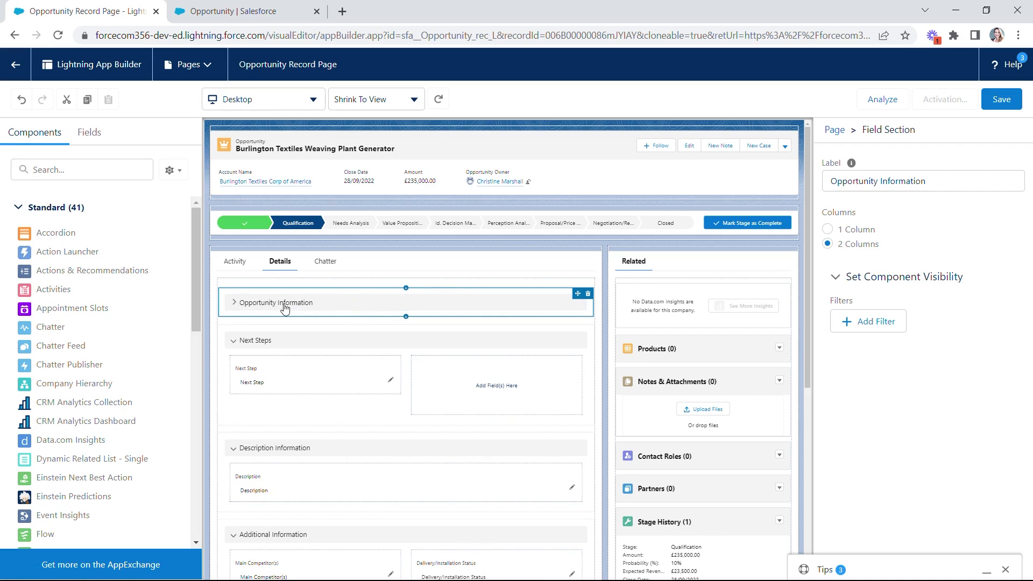
click(234, 303)
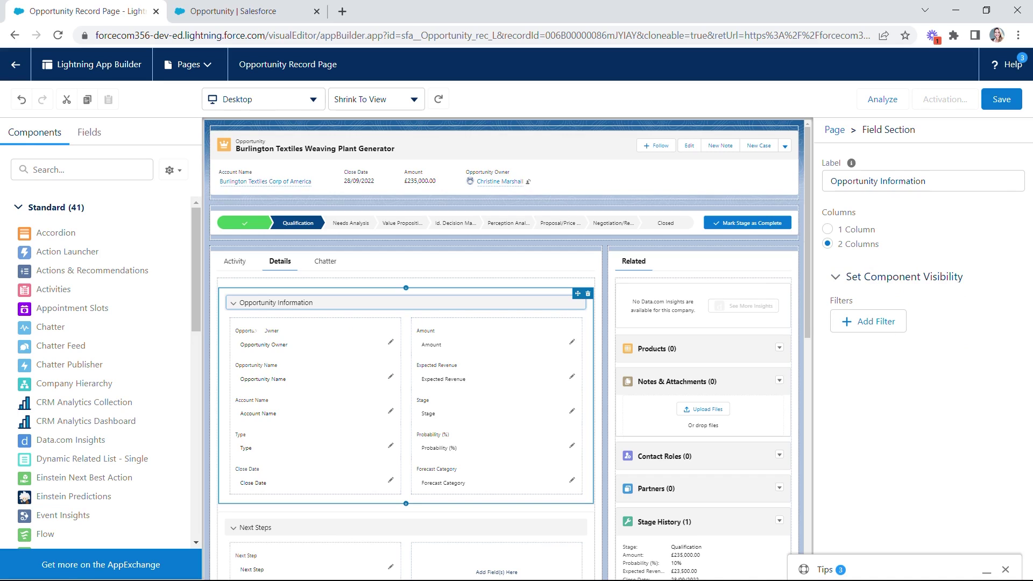
click(301, 562)
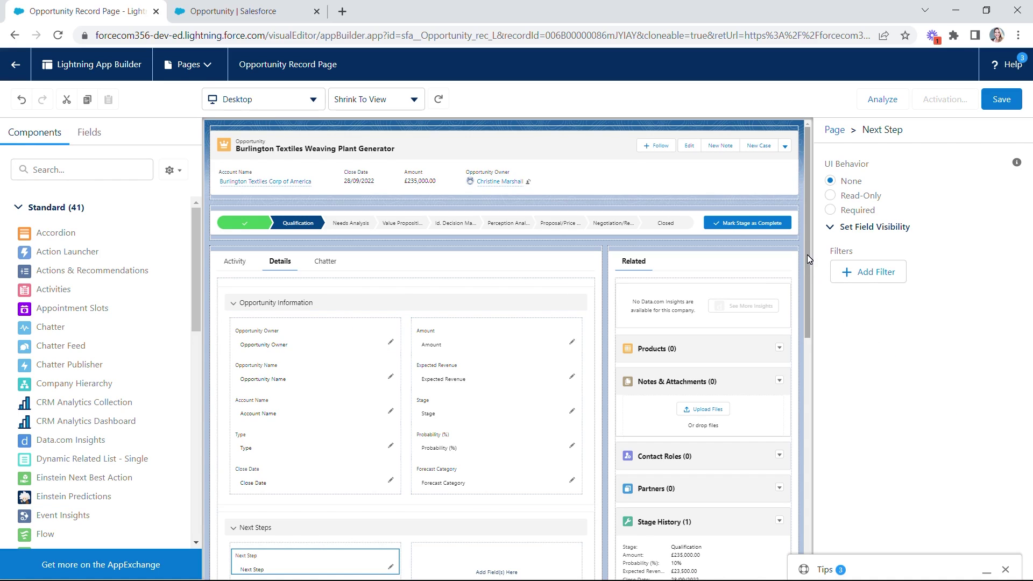
drag(807, 264, 805, 473)
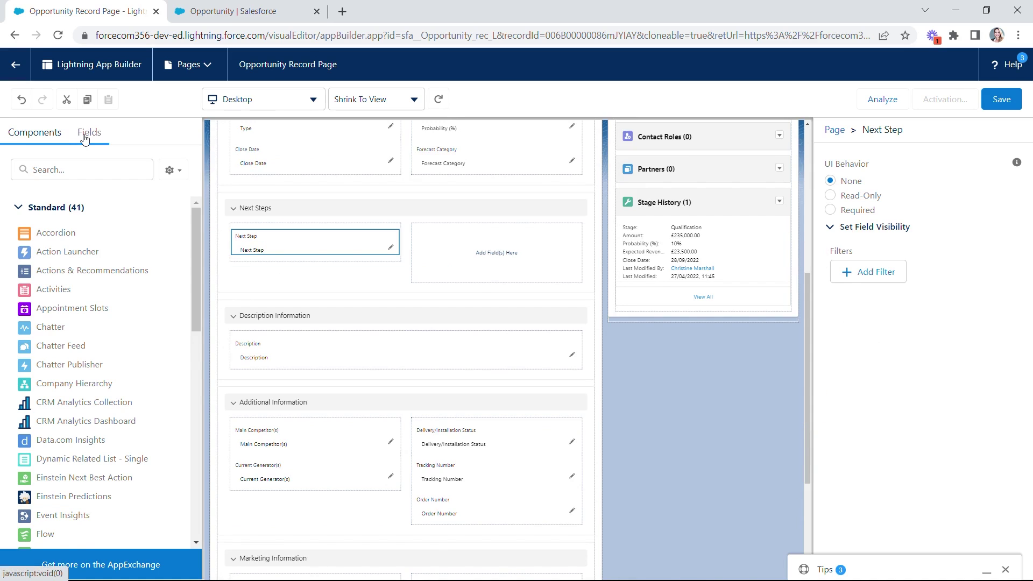
click(85, 134)
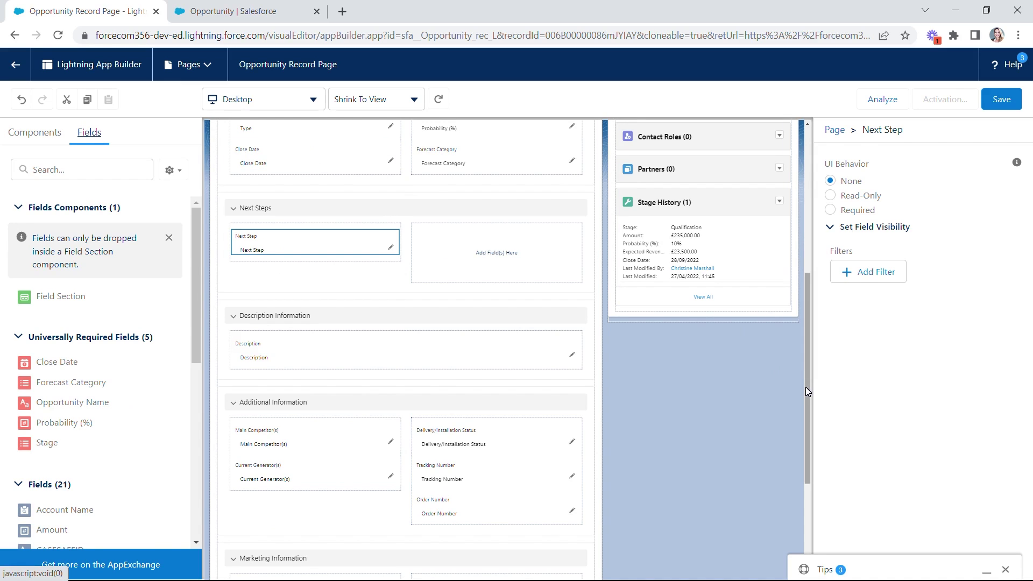
drag(805, 386, 806, 432)
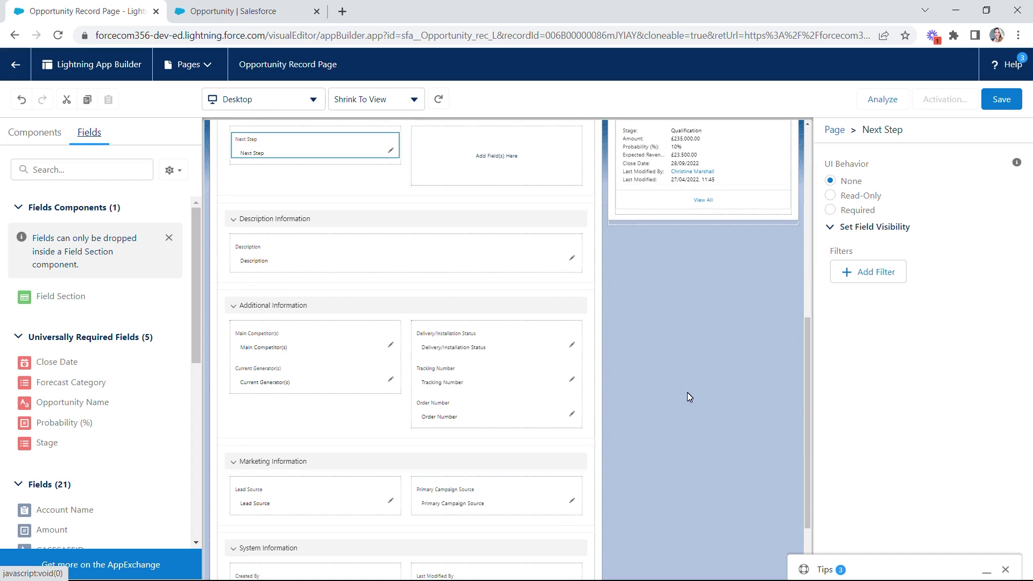
Step: Remove the Main Competitor(s) and Current Generator(s) fields from the Additional Information section and set the section to 1 column
click(260, 335)
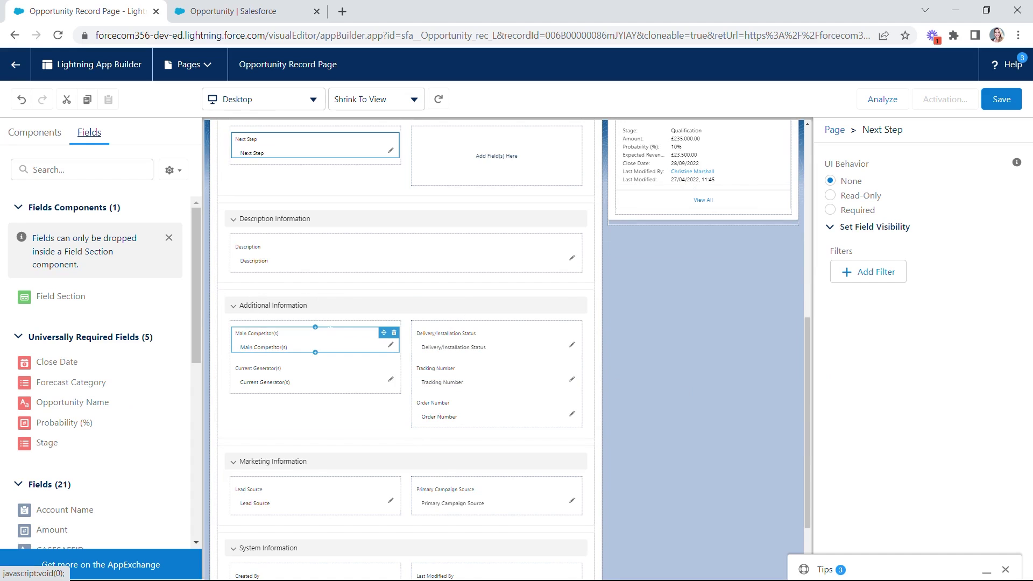
click(395, 333)
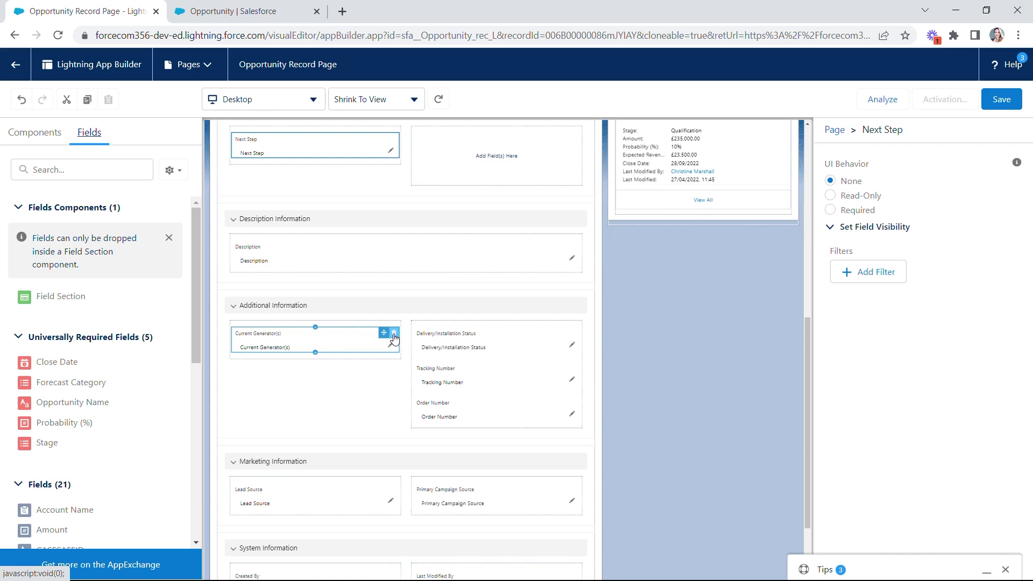
click(394, 334)
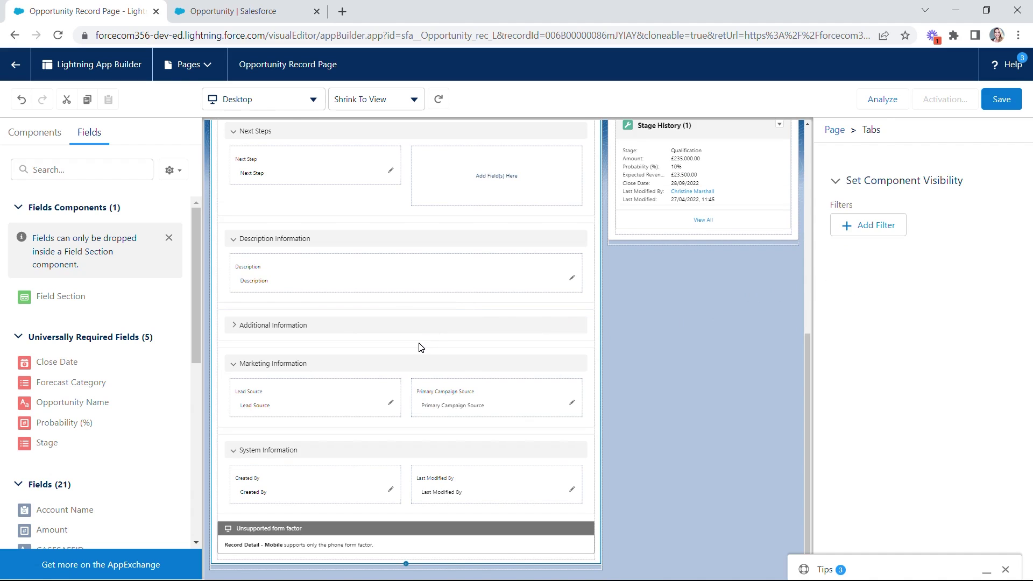
click(411, 333)
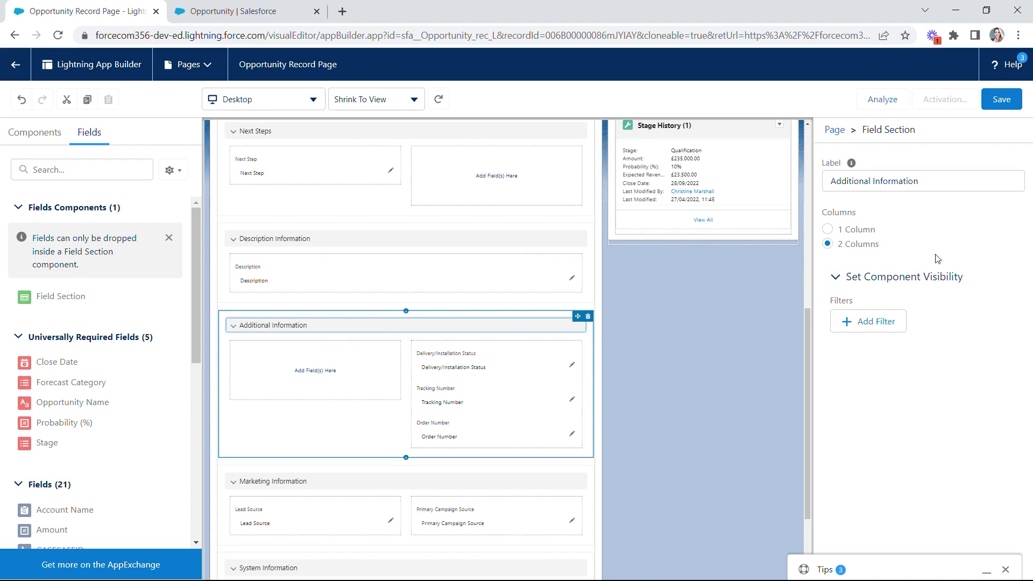
click(850, 230)
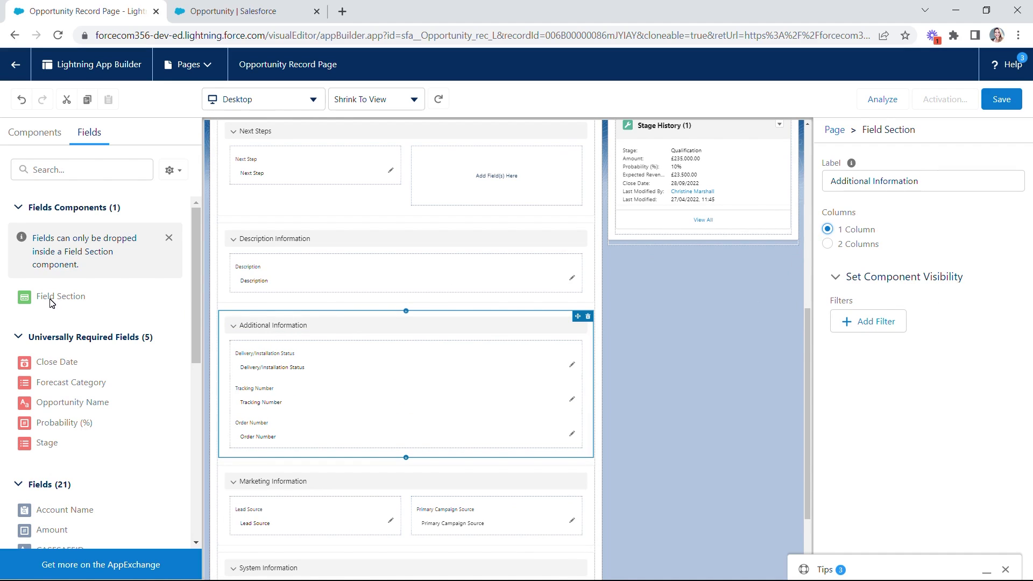
Step: Add a new field section directly above Additional Information and label it Competitors
click(85, 134)
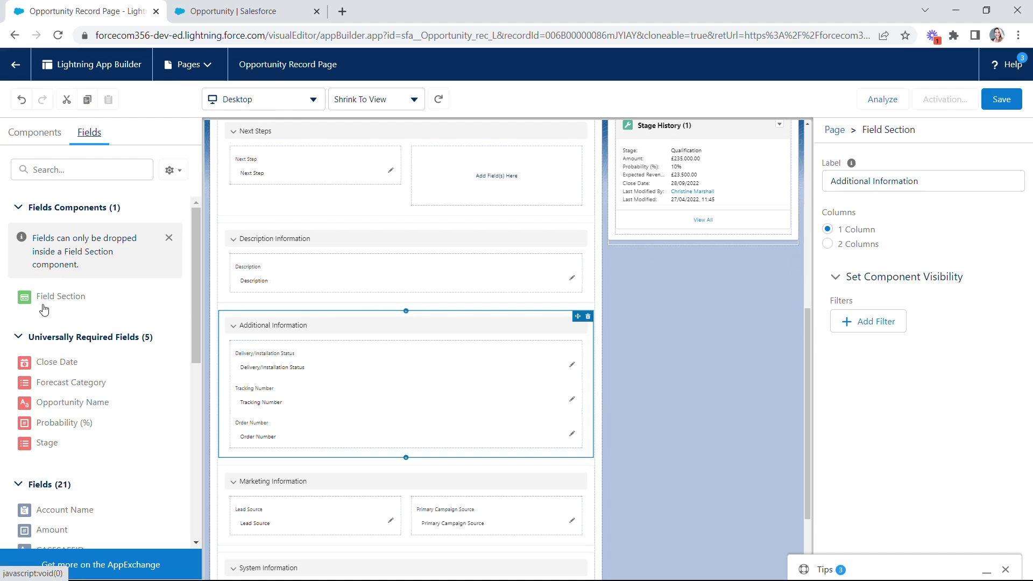
drag(44, 297, 260, 313)
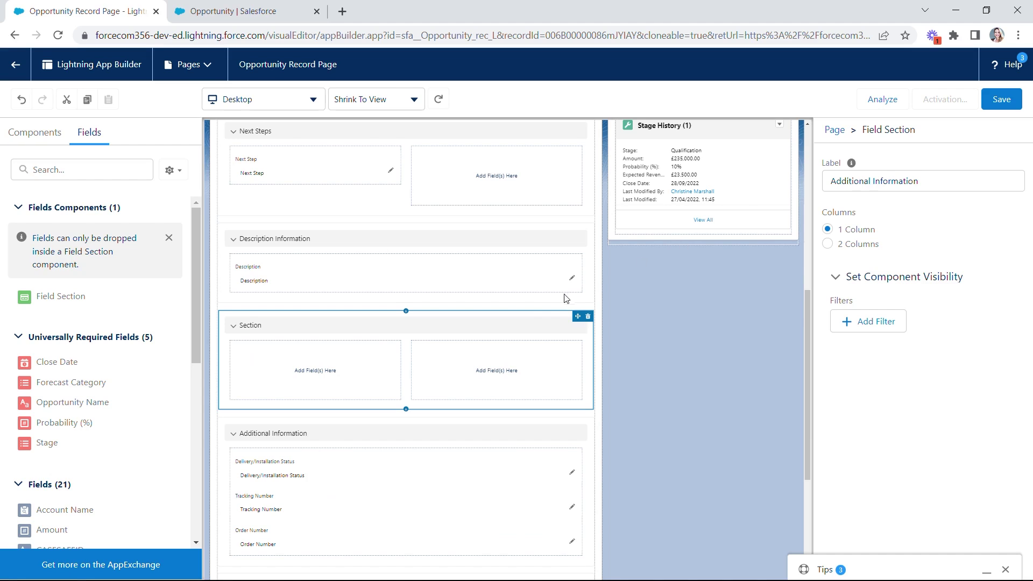
click(515, 332)
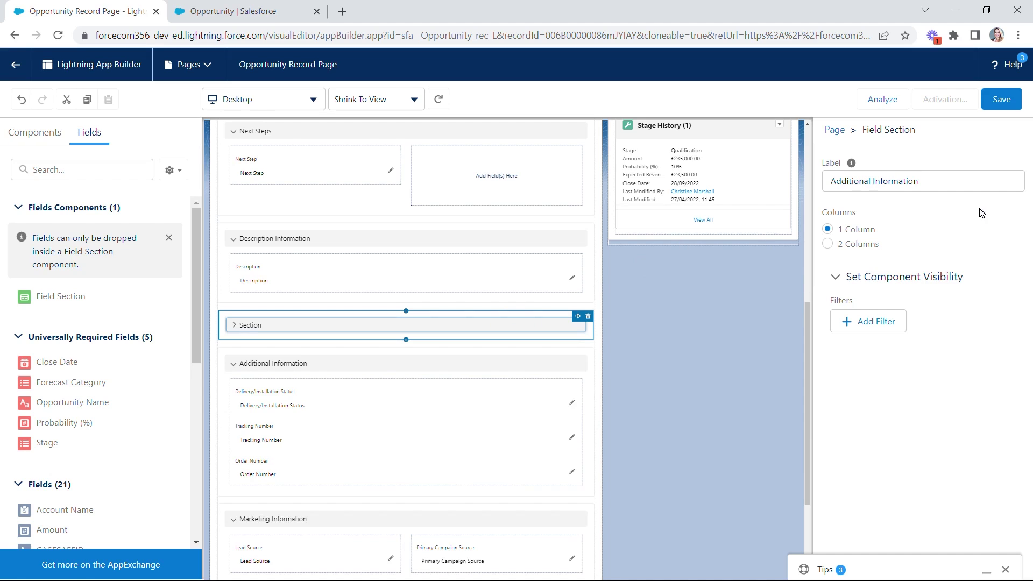
double_click(844, 182)
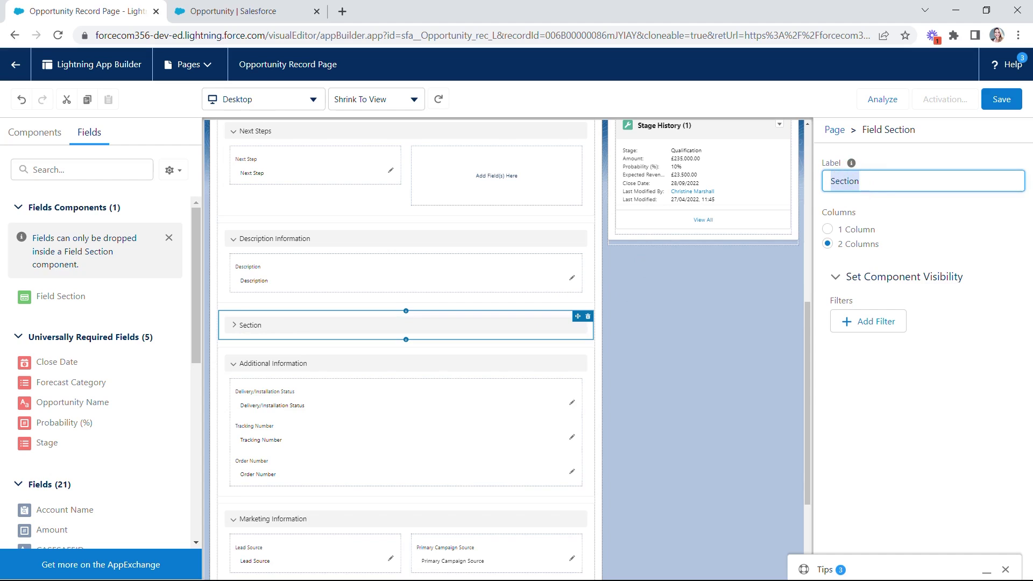
text(Competitors)
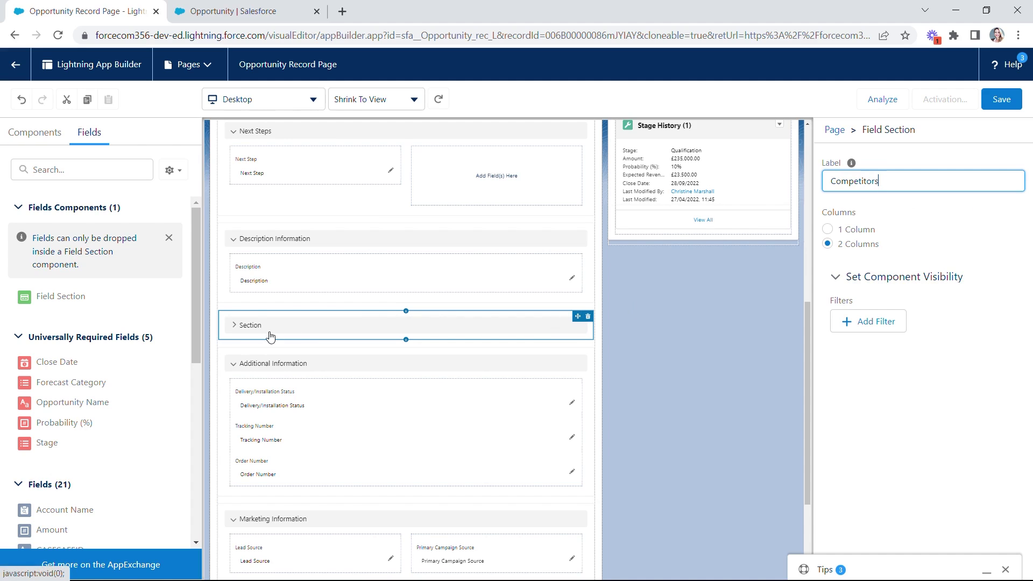
click(242, 330)
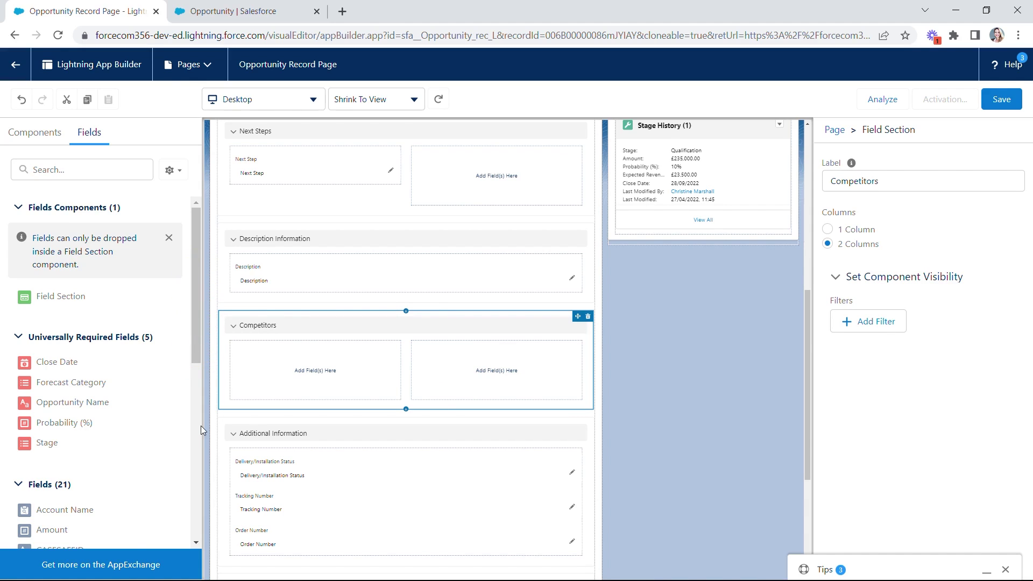
Step: Place the Main Competitor(s) field in the Competitors section's first column and Current Generator(s) in its second column
scroll(202, 425, down, 8)
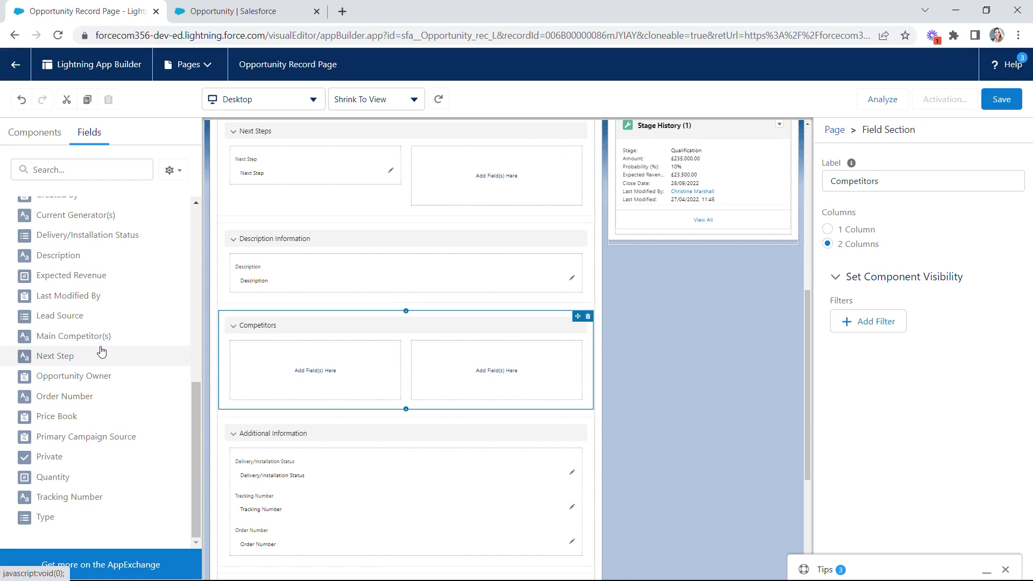
drag(97, 339, 207, 343)
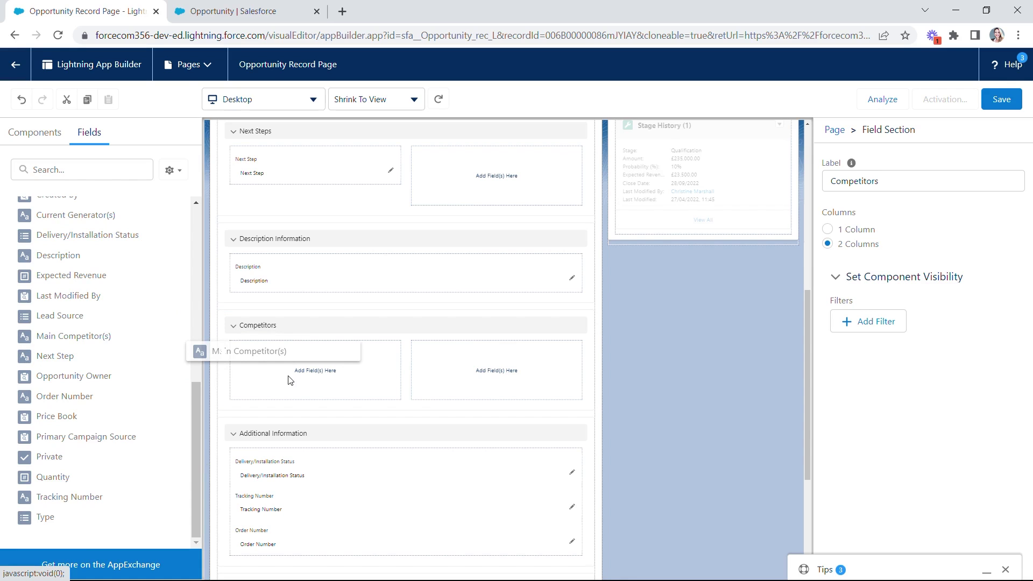
drag(290, 379, 288, 375)
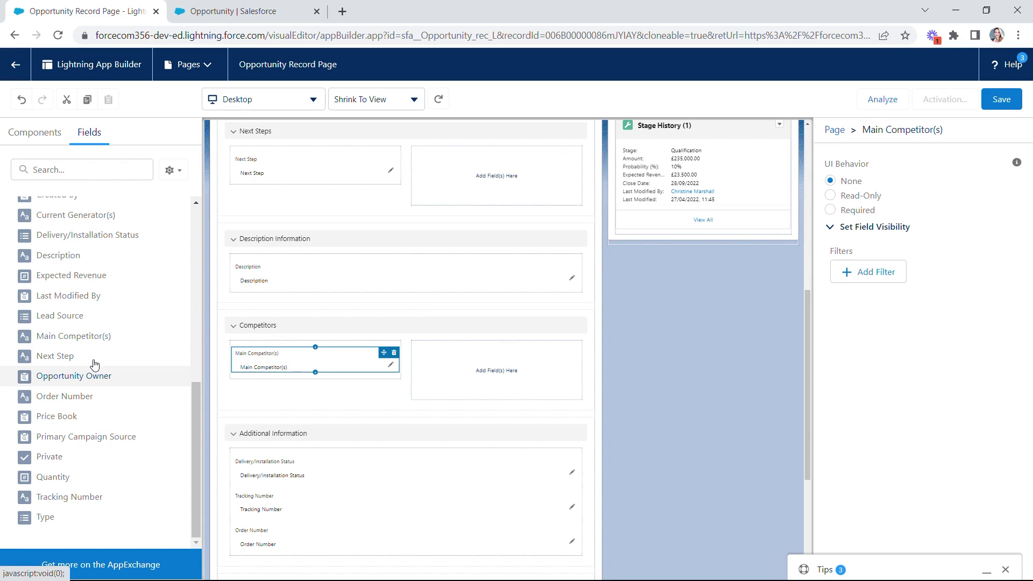
click(71, 216)
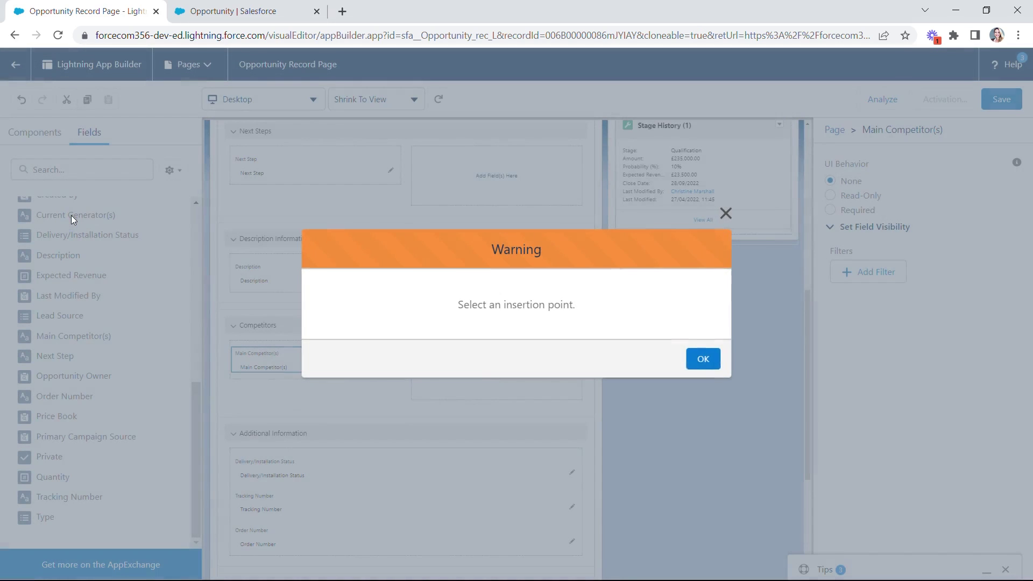
click(703, 359)
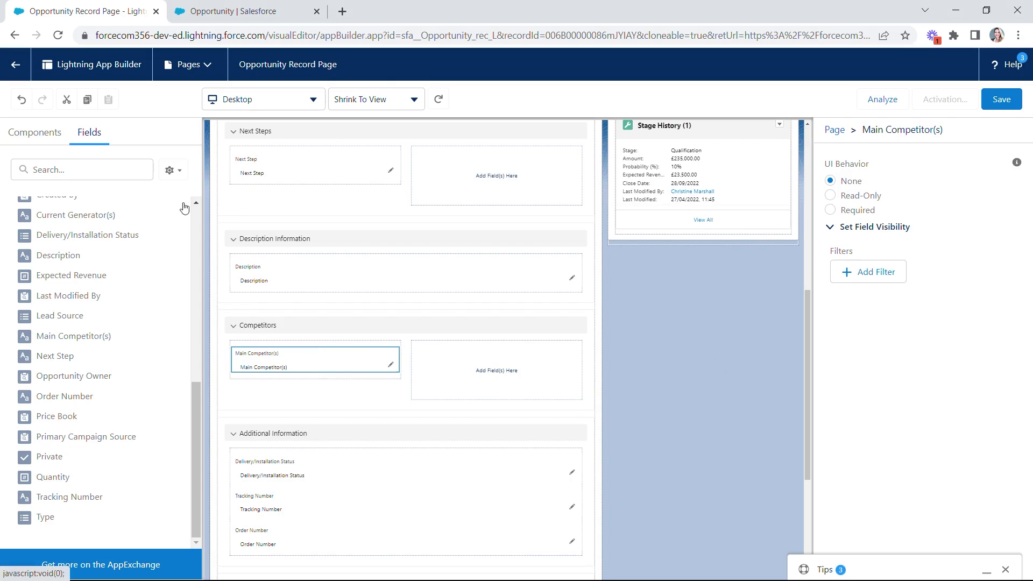
drag(78, 215, 478, 382)
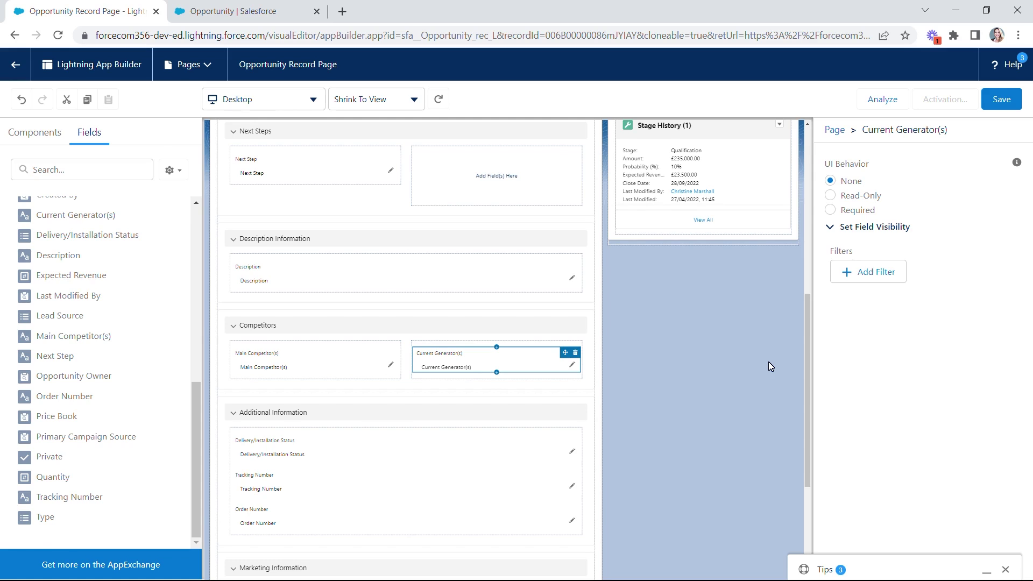
Step: Add a visibility filter to the Competitors section so it shows when the record's Type equals New Customer
click(488, 326)
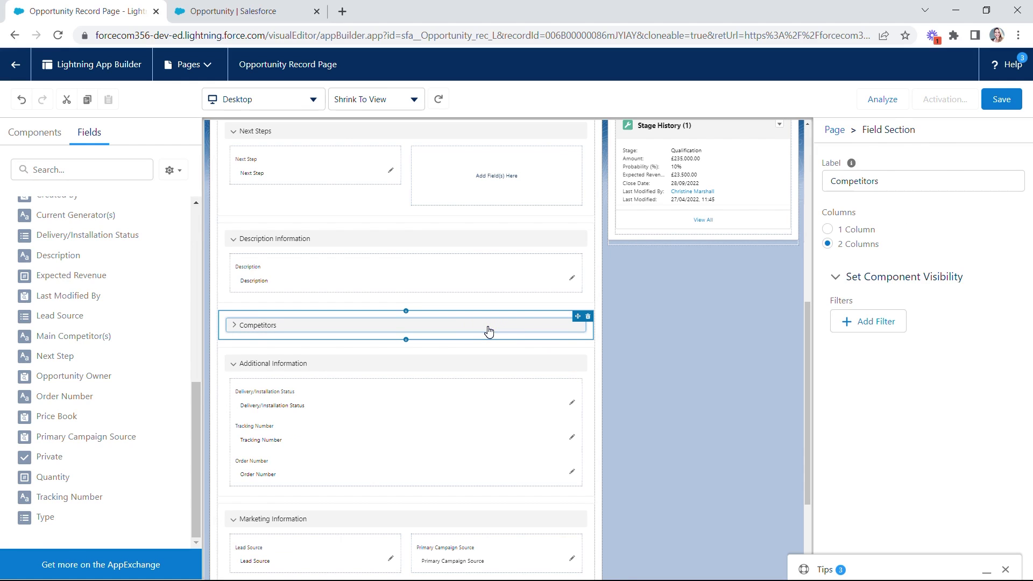
click(867, 325)
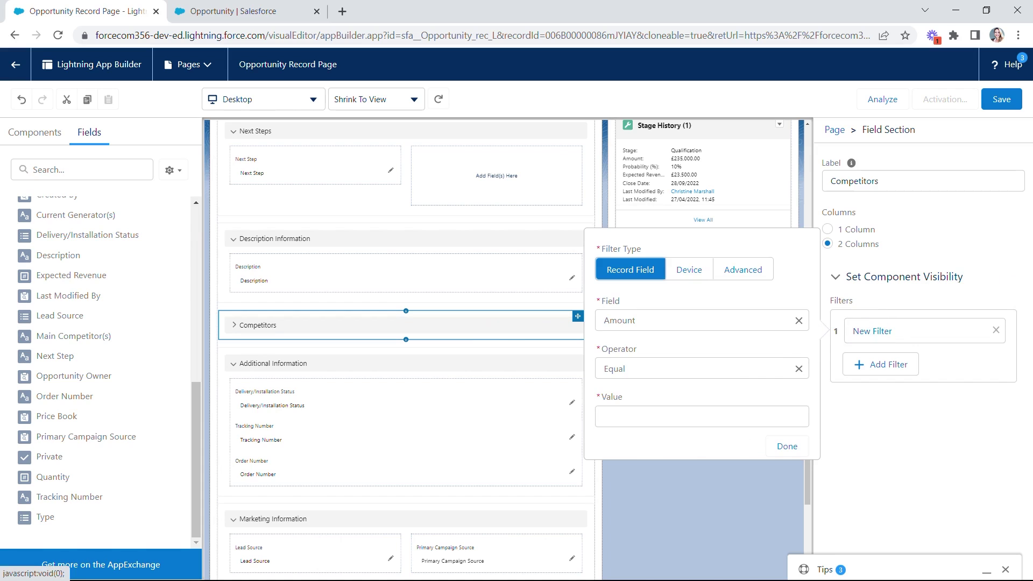
click(716, 320)
drag(803, 372, 800, 470)
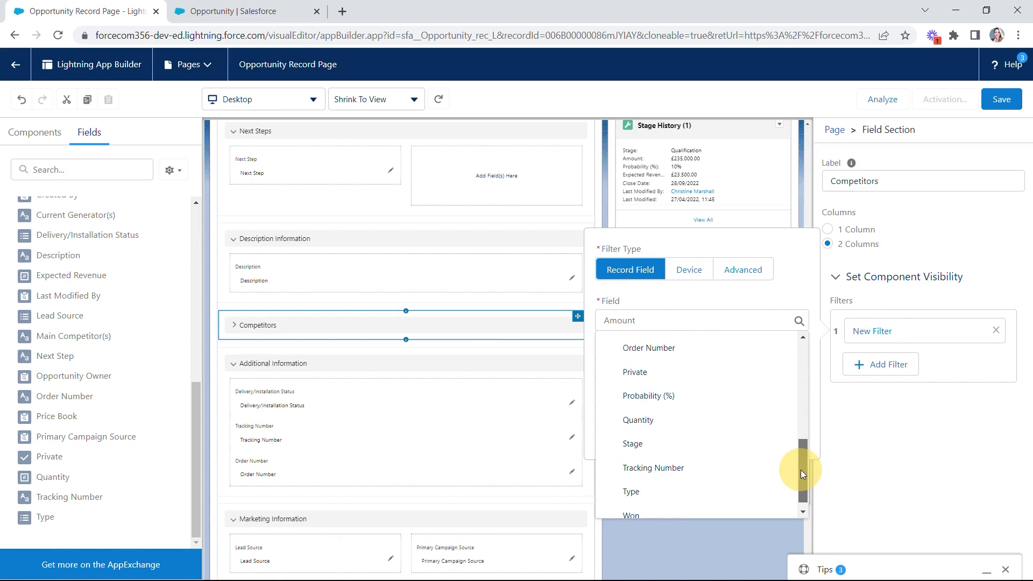
click(692, 492)
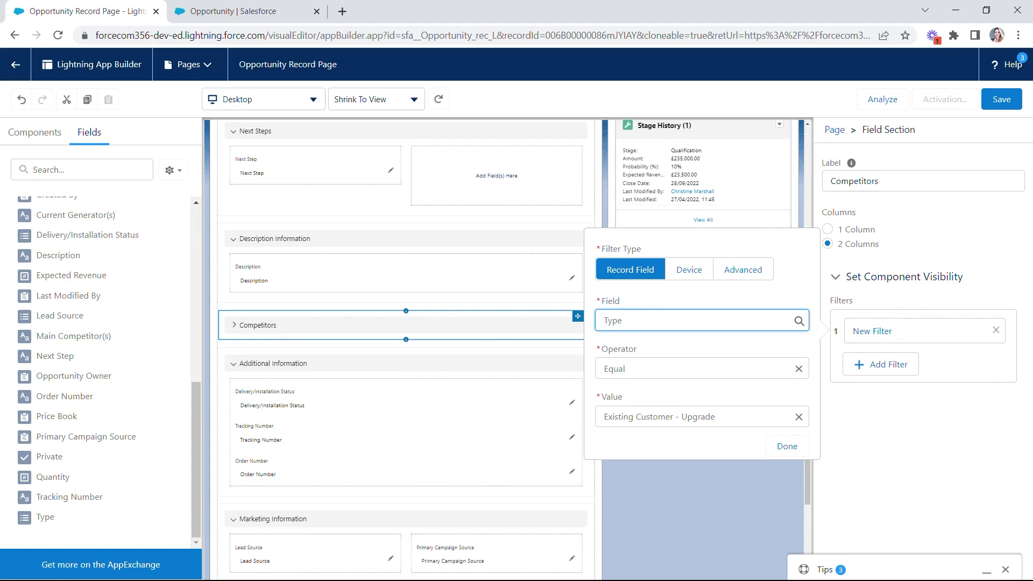
click(699, 416)
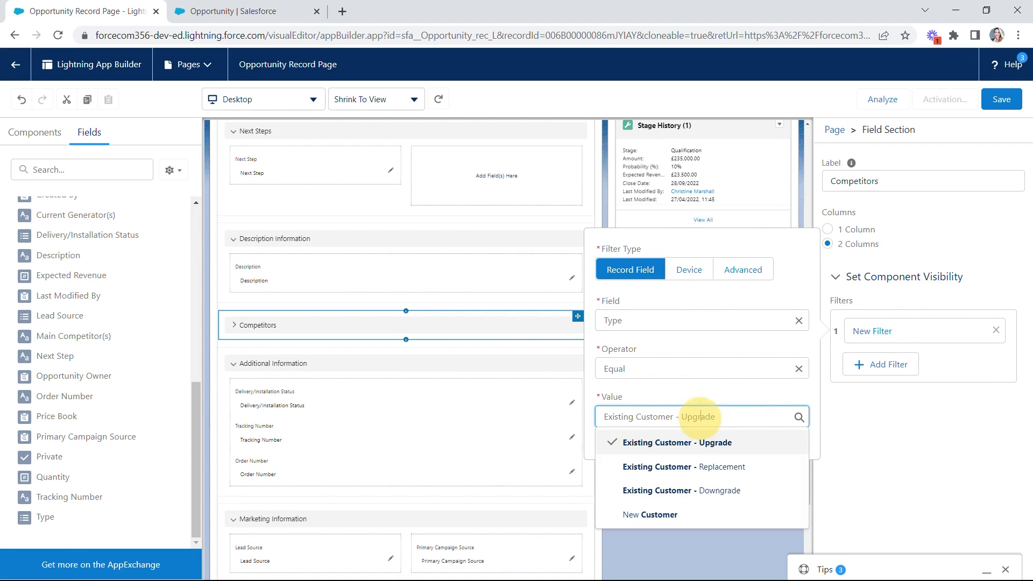
click(668, 516)
click(789, 449)
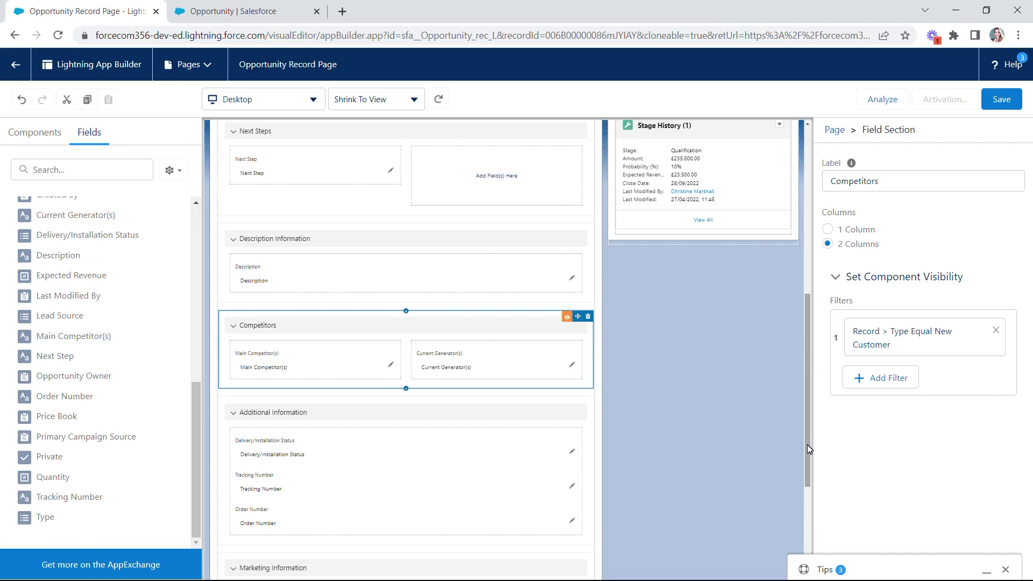
Step: Add a visibility filter to the Order Number field in Additional Information, showing it when Won equals true
drag(807, 445, 801, 354)
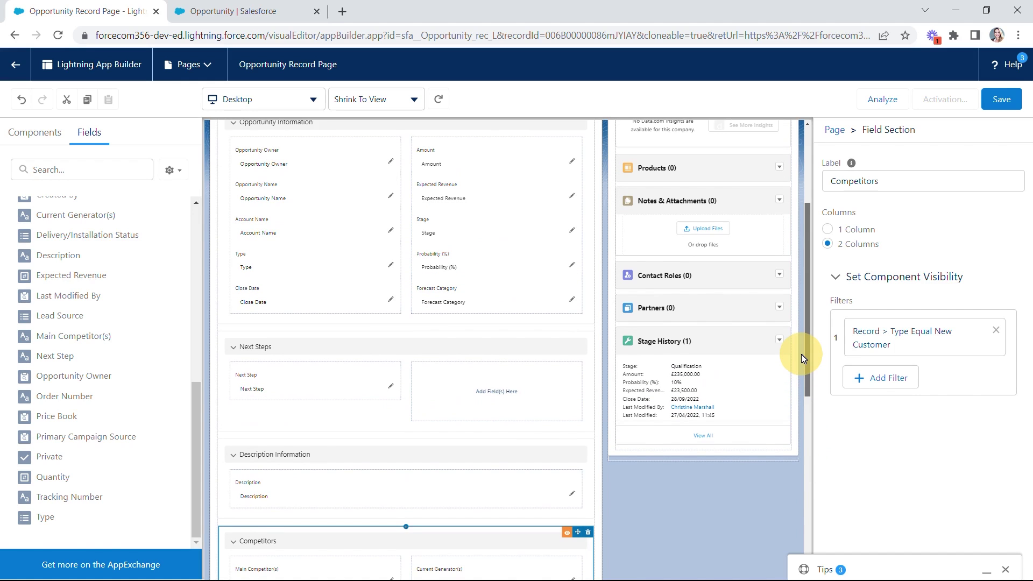
drag(801, 354, 798, 497)
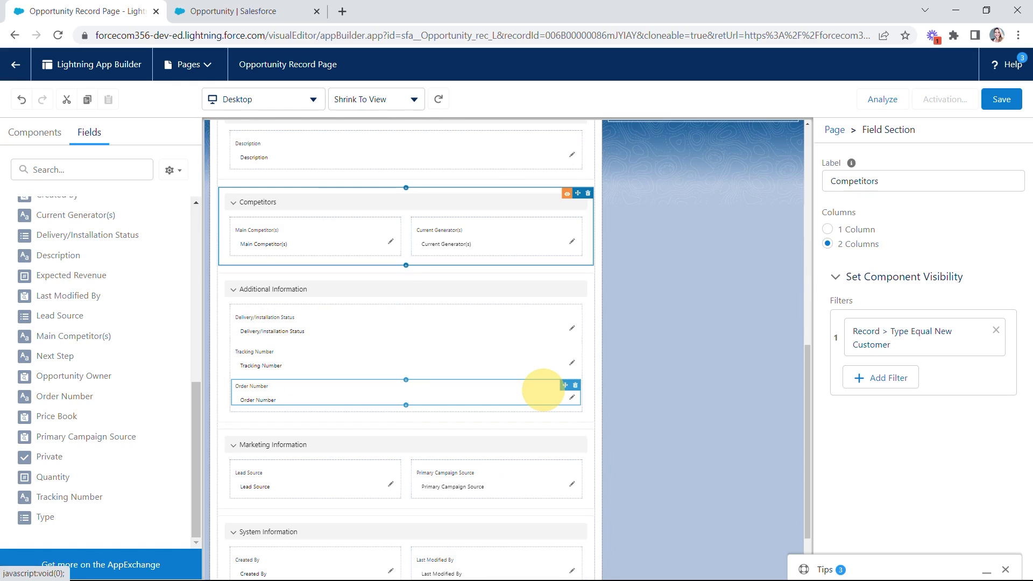
click(315, 392)
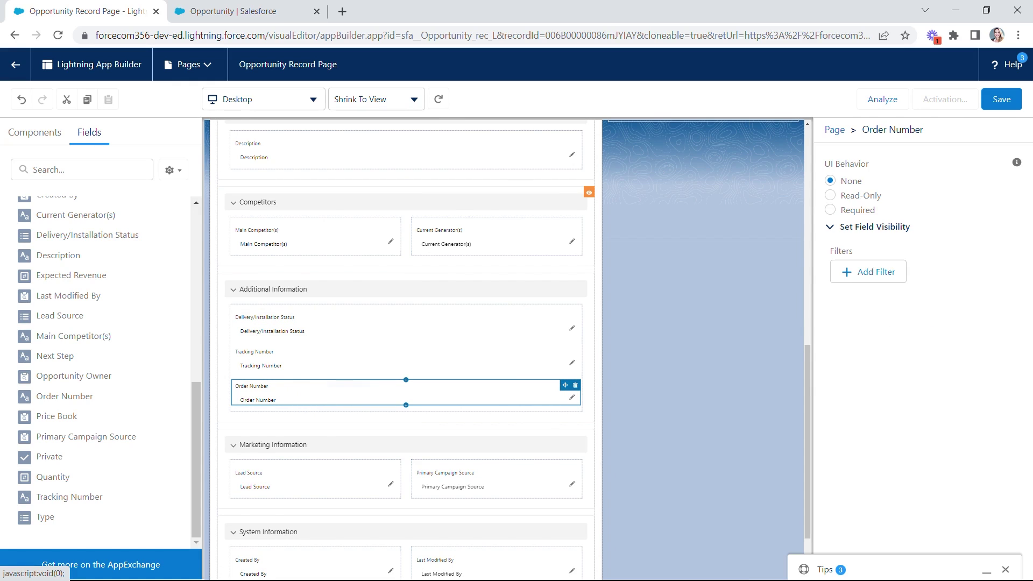
click(874, 271)
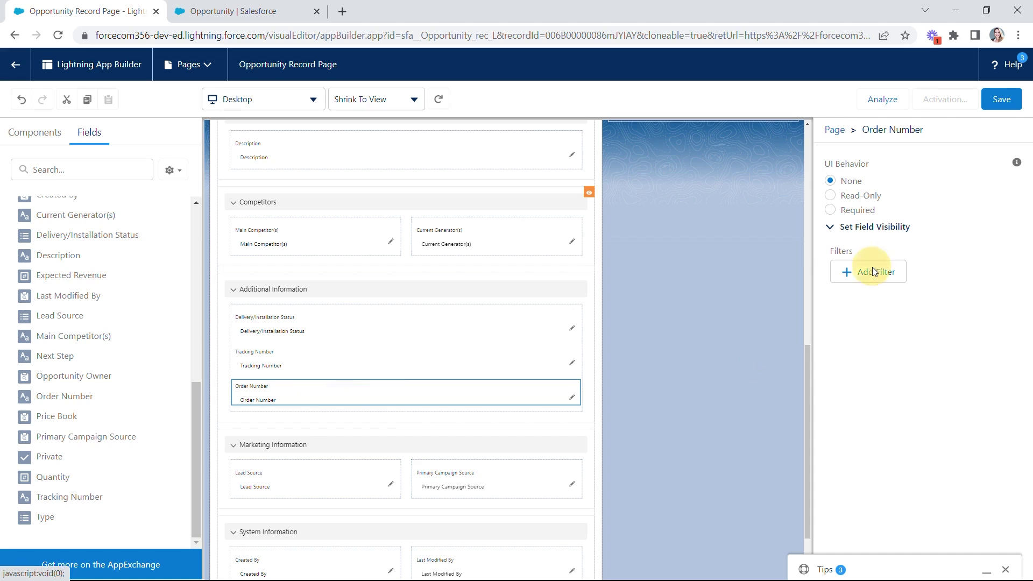
click(747, 260)
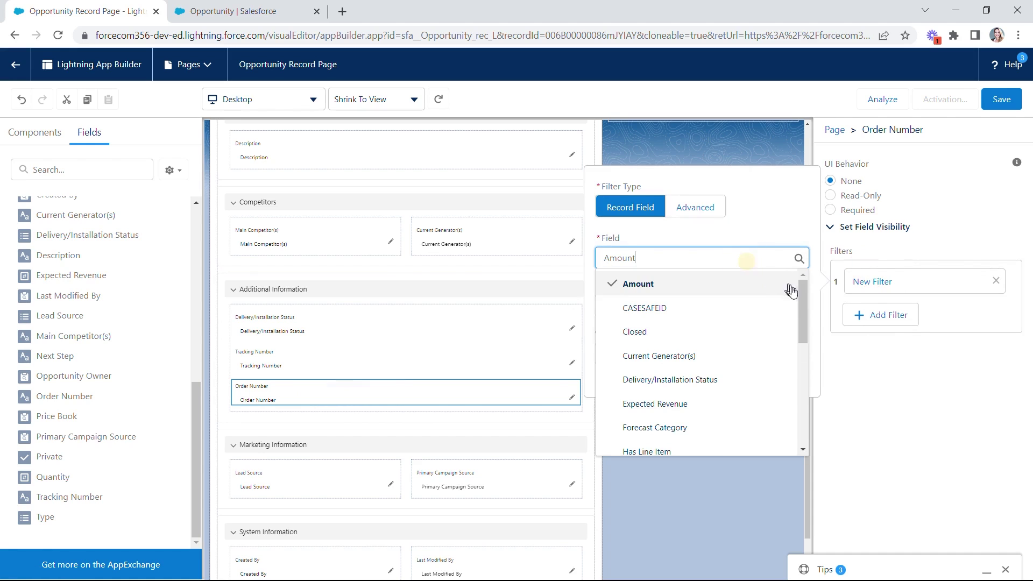
drag(801, 303, 808, 431)
click(754, 438)
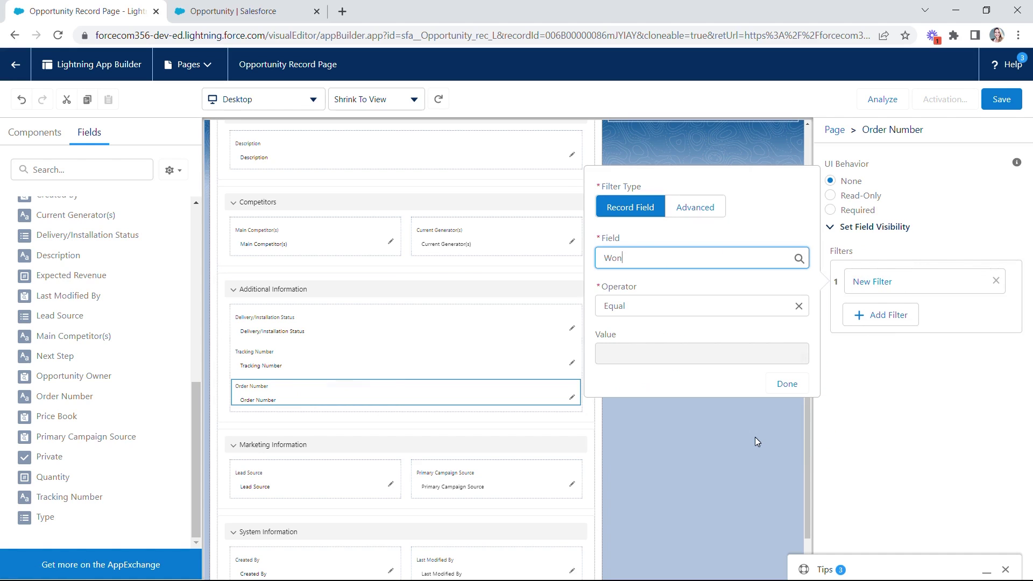
click(785, 392)
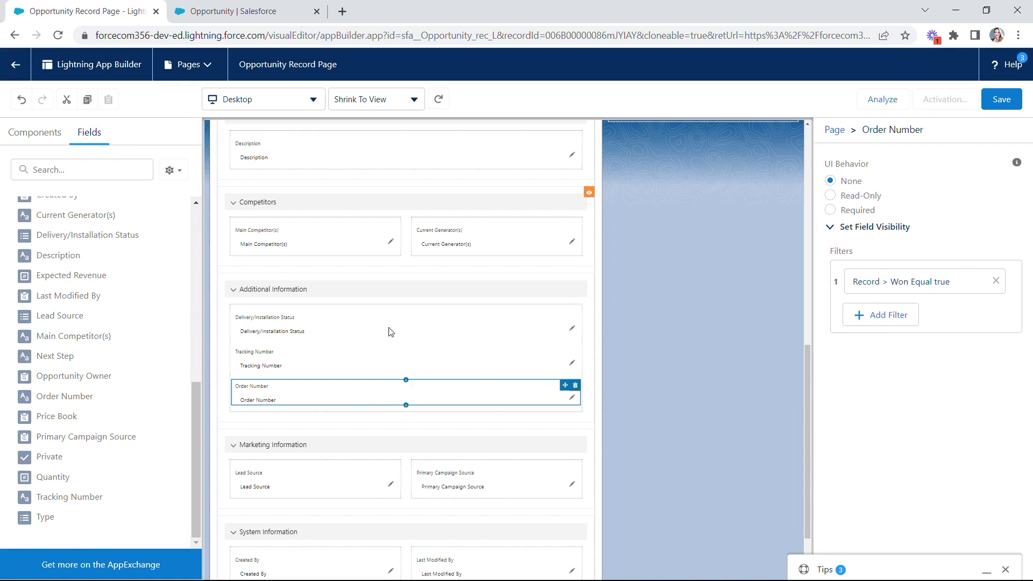
Step: Add a visibility filter to the Delivery/Installation Status field, showing it when Stage equals Negotiation/Review
click(323, 327)
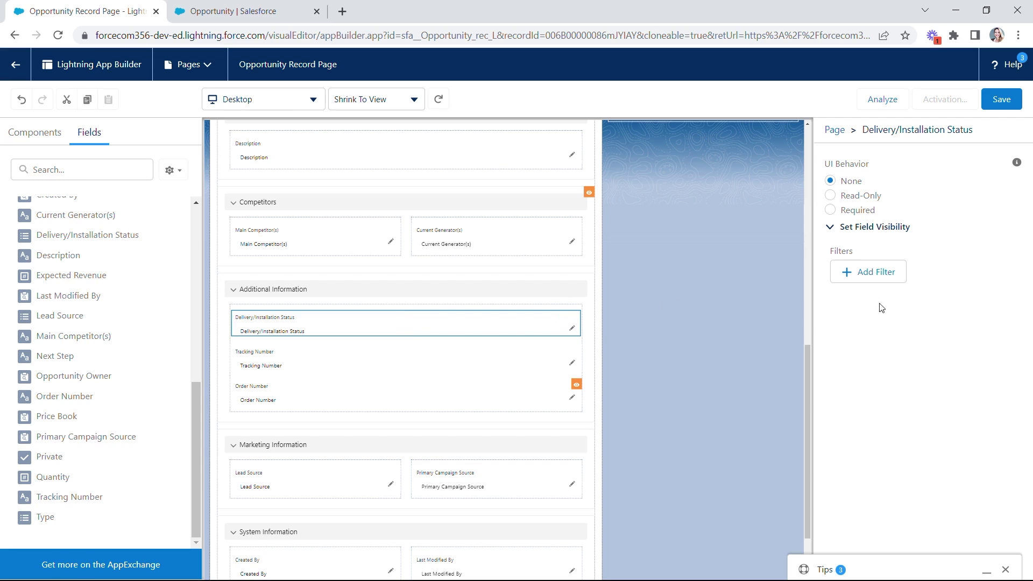
click(886, 280)
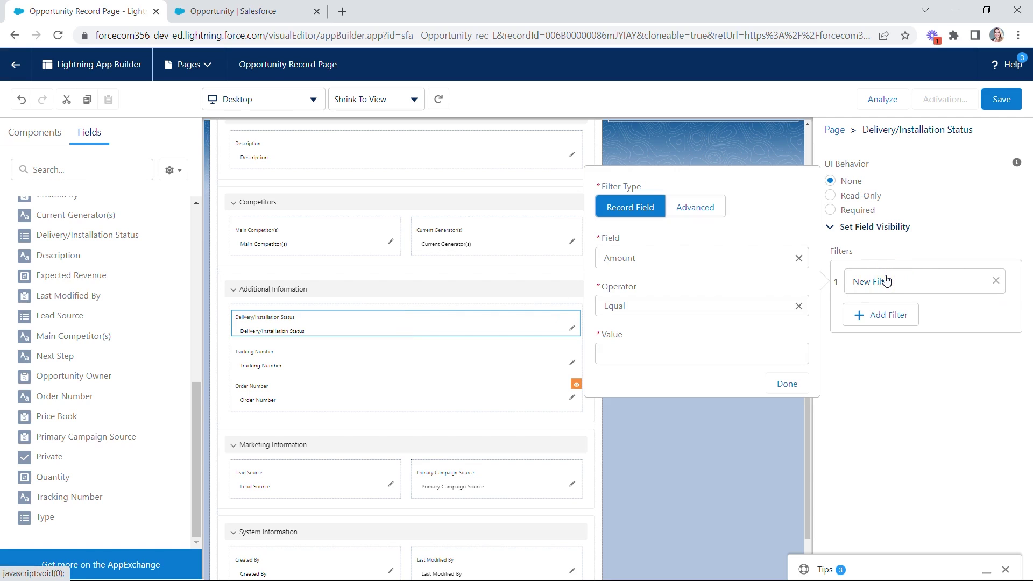
click(752, 255)
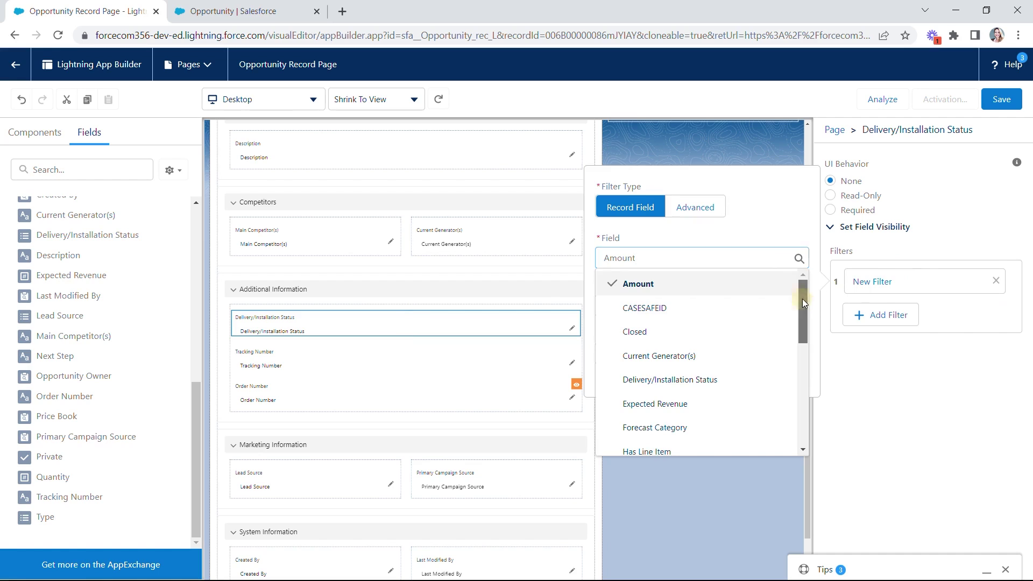
drag(802, 299, 802, 393)
click(708, 396)
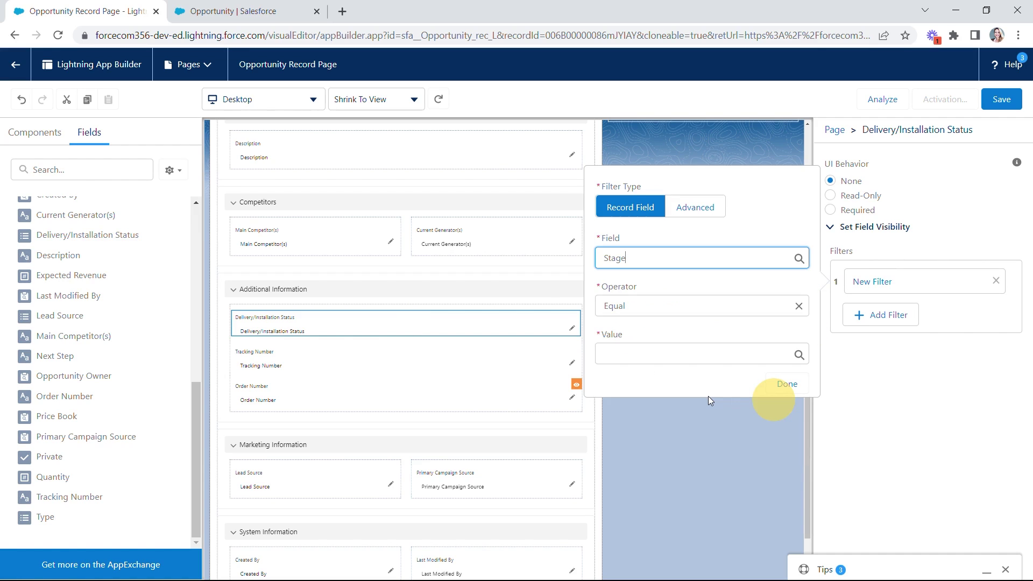
click(667, 353)
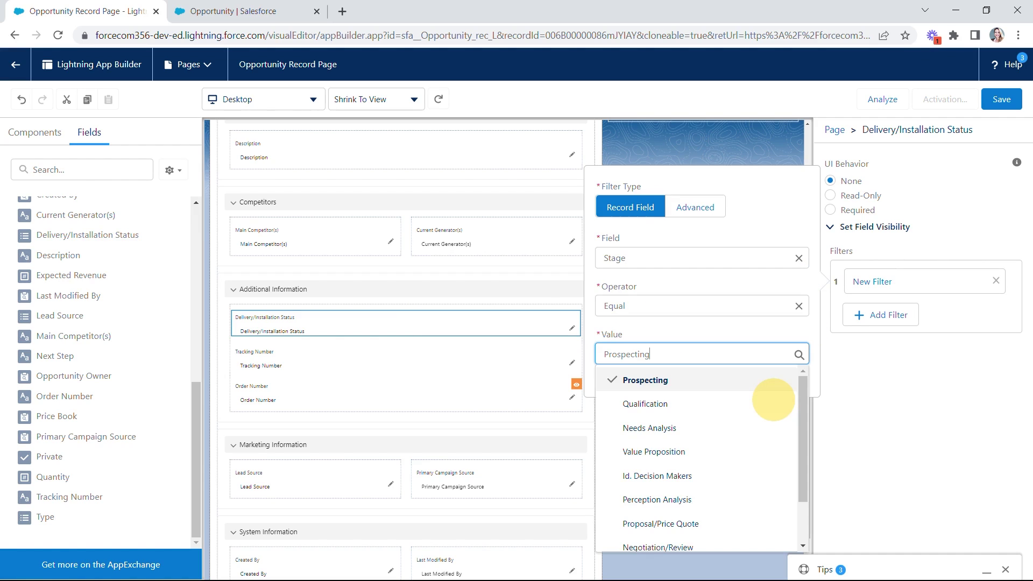
drag(799, 436, 799, 479)
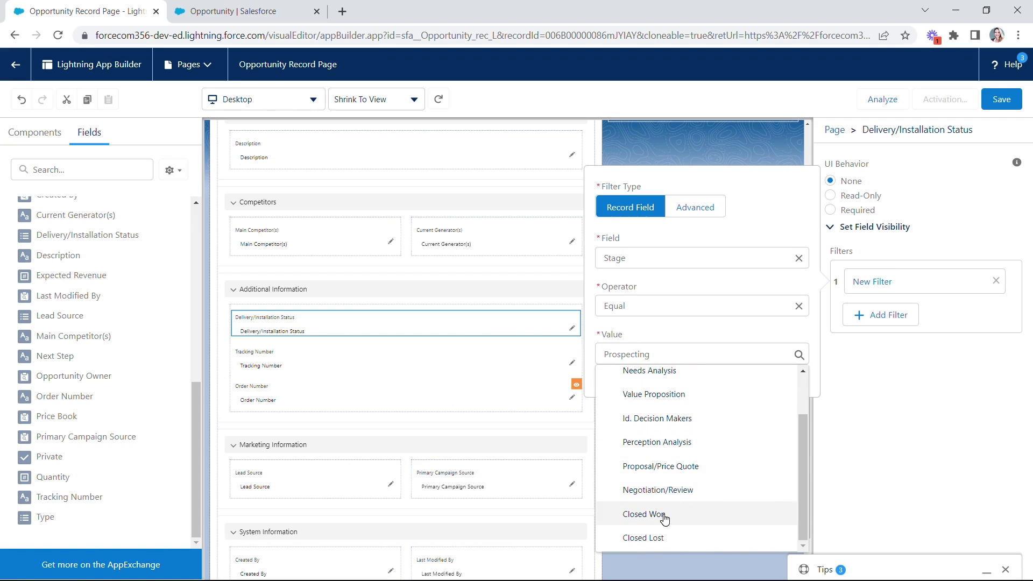
click(678, 500)
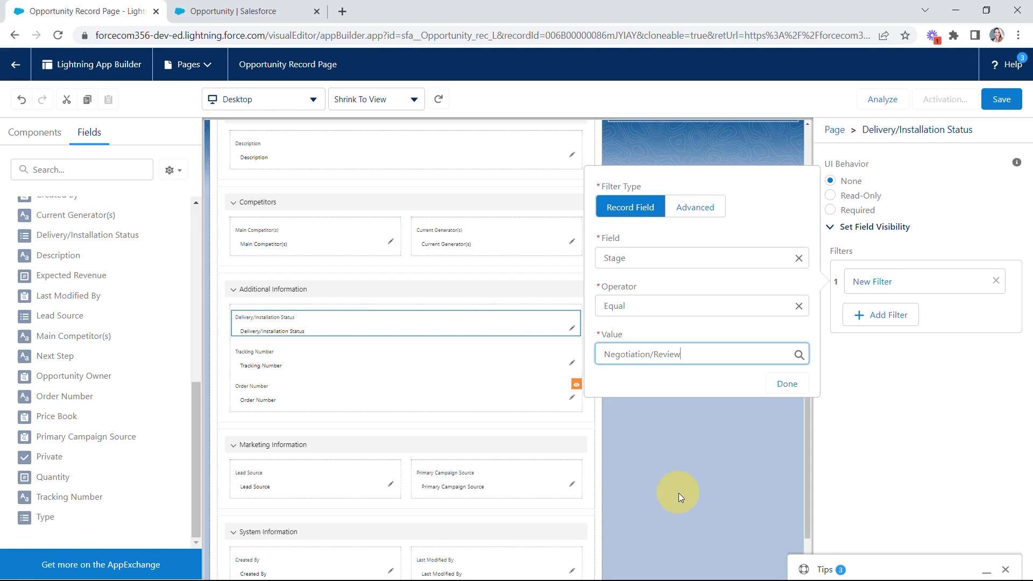
click(787, 384)
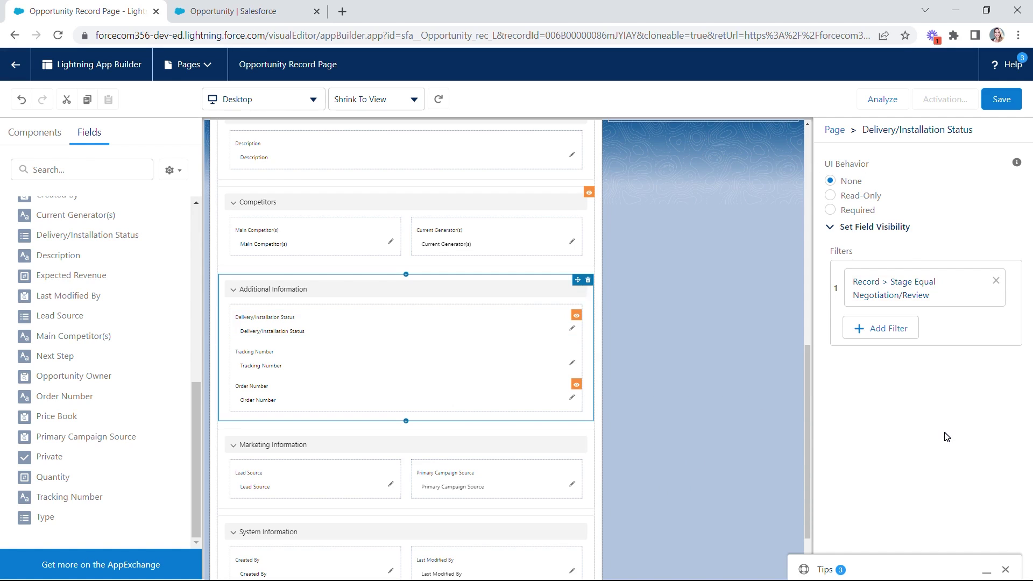
Step: Add a second visibility filter to Delivery/Installation Status for Stage equal to Closed Won
click(883, 333)
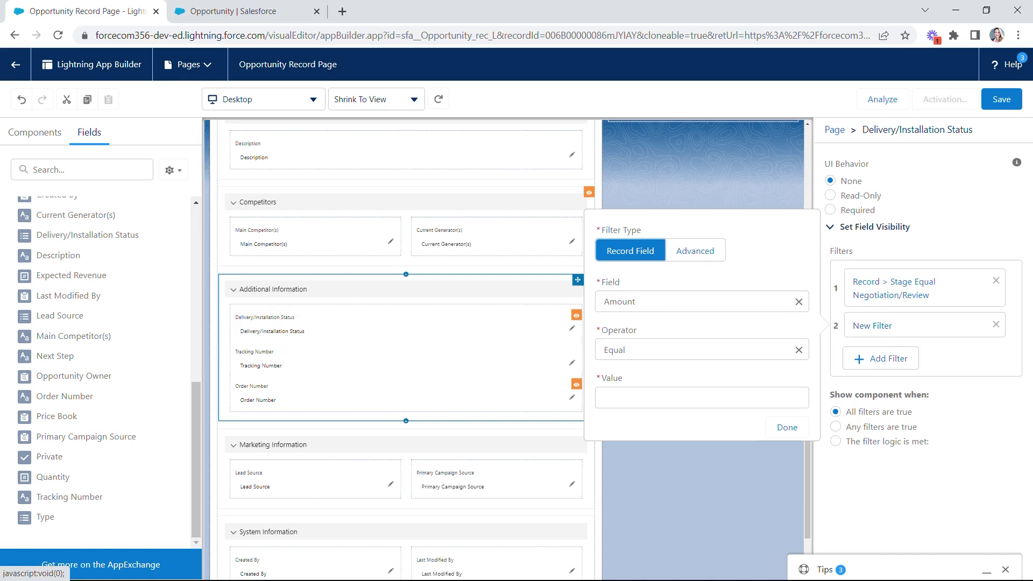
click(758, 301)
drag(803, 371, 791, 440)
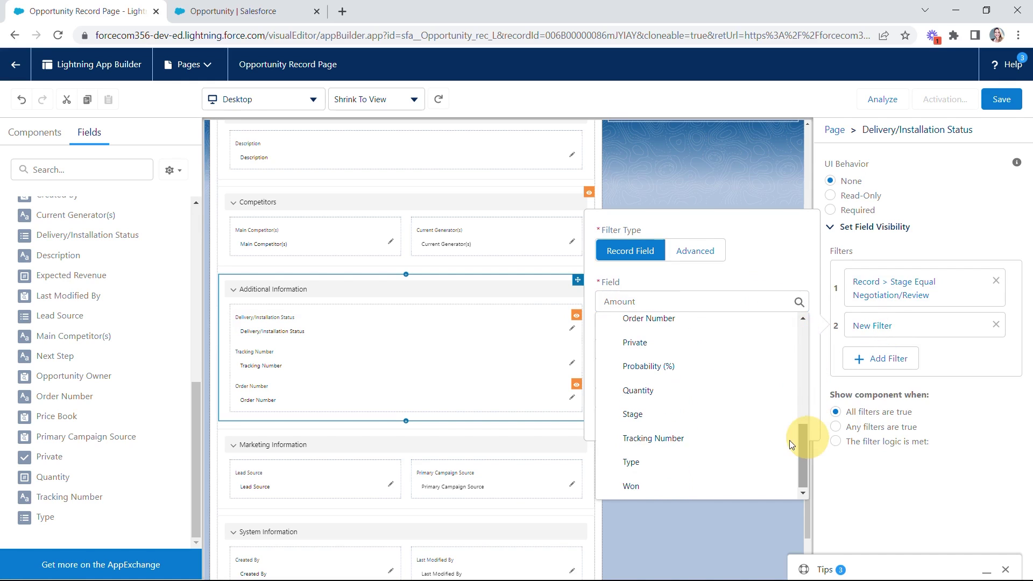
click(689, 417)
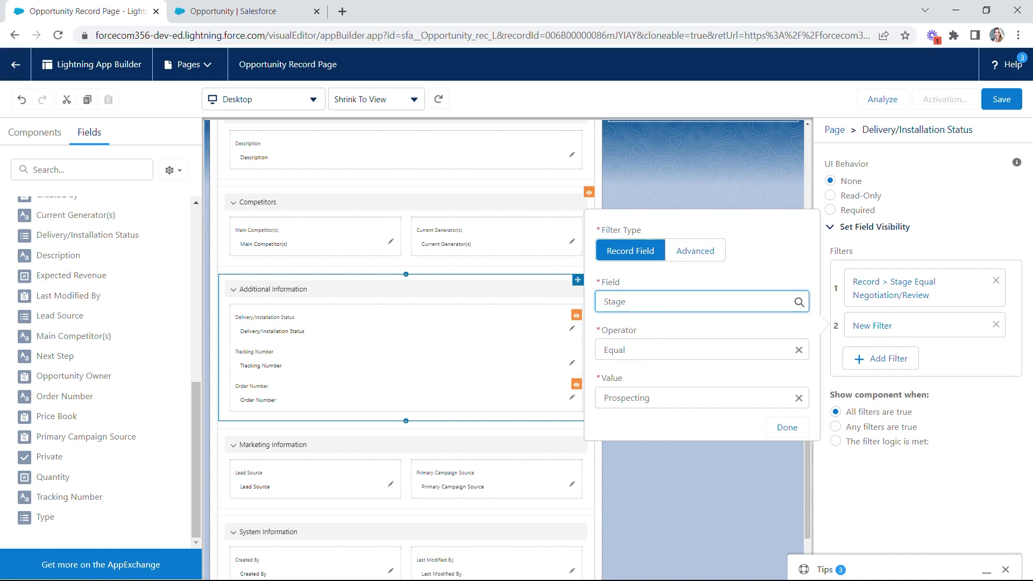
click(662, 397)
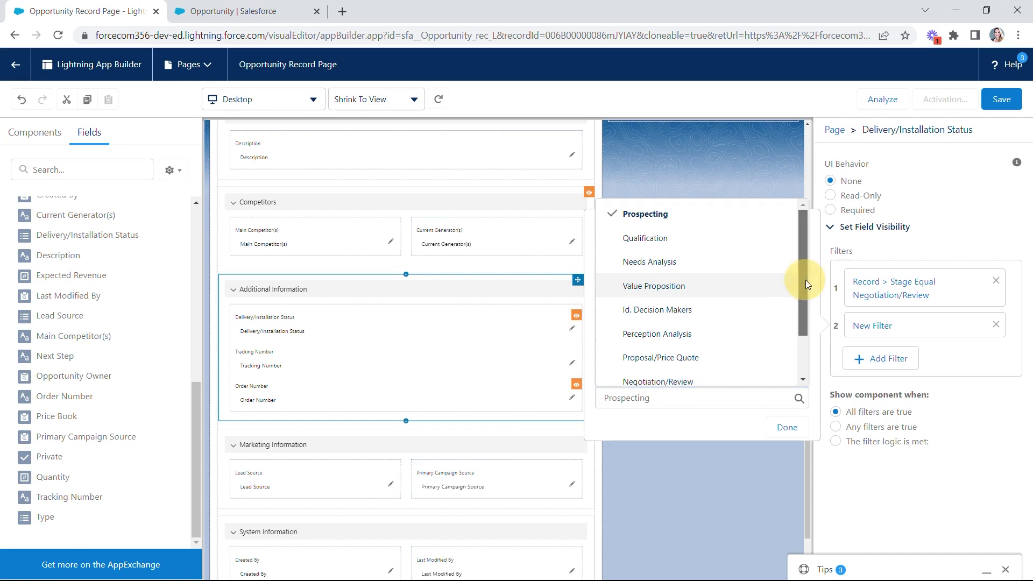
drag(805, 280, 802, 331)
click(790, 358)
click(782, 428)
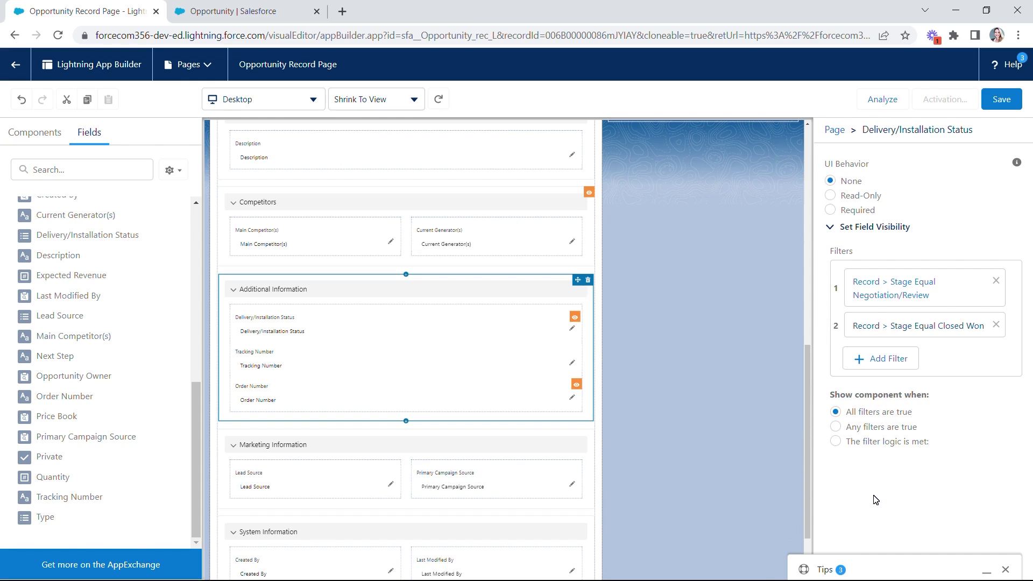
Step: Set custom filter logic 1 OR 2 for the Delivery/Installation Status visibility filters and save the record page
click(836, 442)
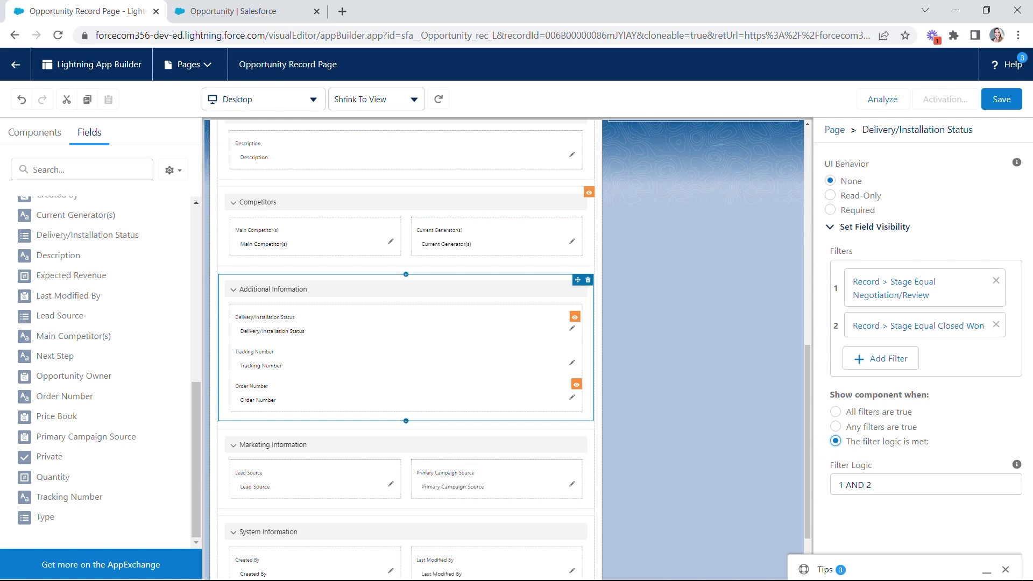
click(868, 484)
key(BackSpace)
key(BackSpace)
key(BackSpace)
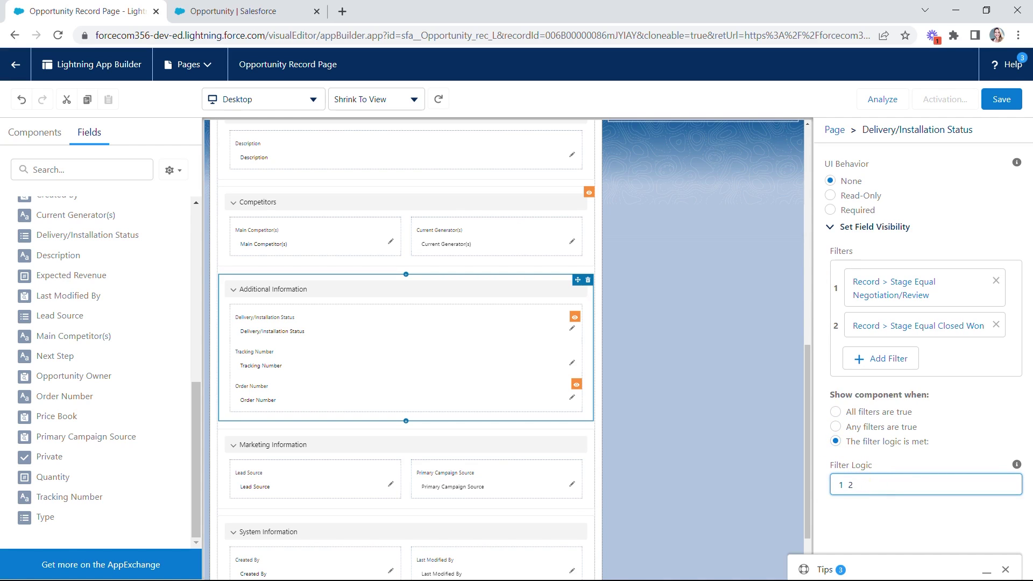
text(OR)
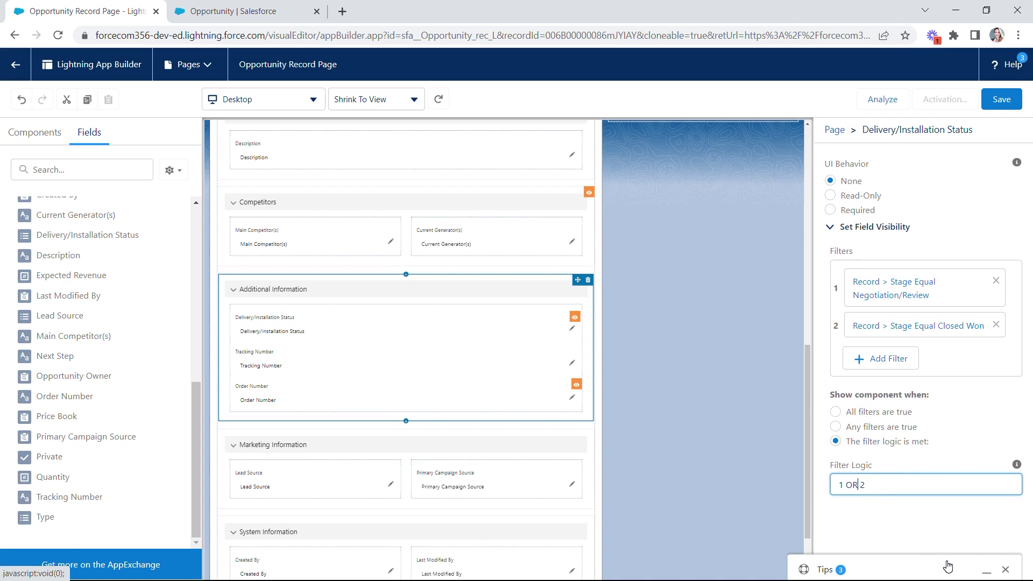
click(957, 441)
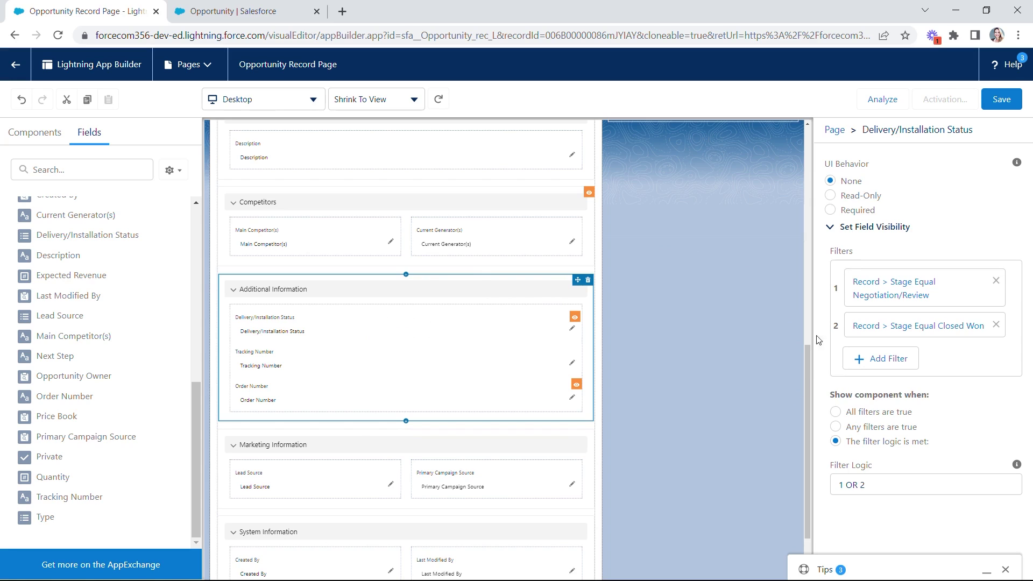
click(1003, 103)
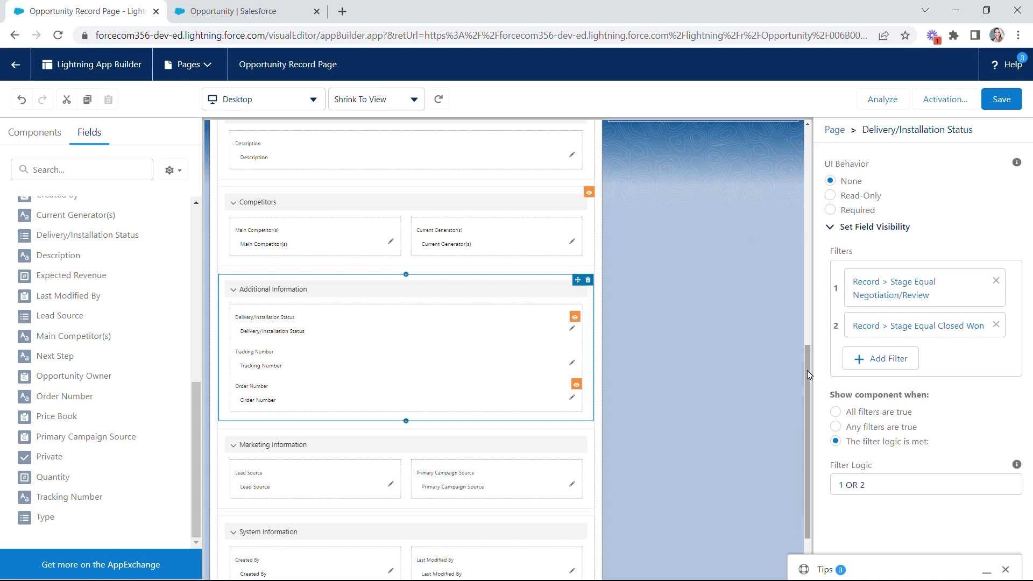
Step: Inspect the Record Detail - Mobile component and review the Details sections on the Burlington Textiles Weaving Plant Generator opportunity
drag(807, 370, 808, 440)
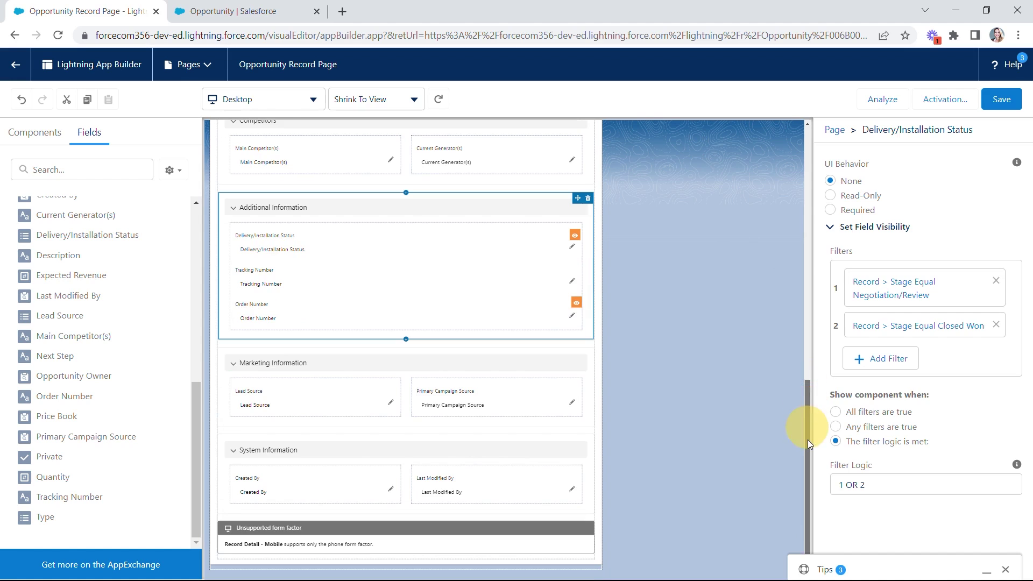
click(473, 536)
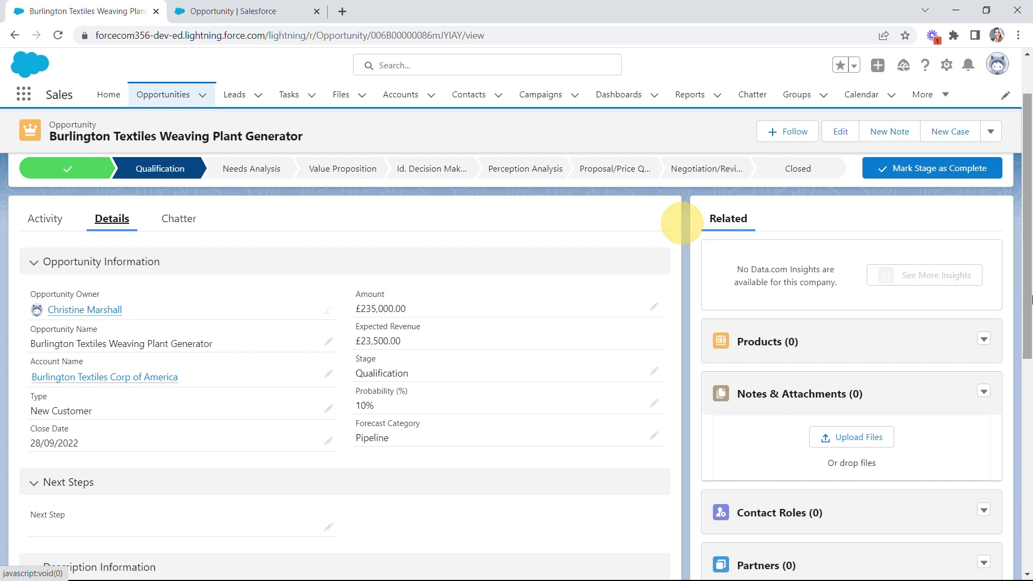
drag(1027, 237, 1028, 338)
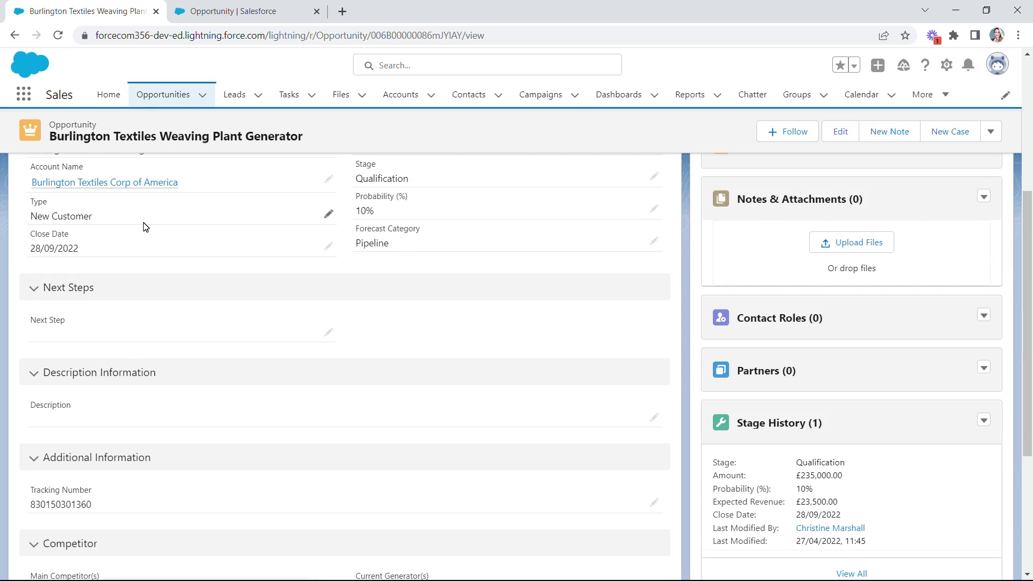
drag(1027, 233, 1028, 304)
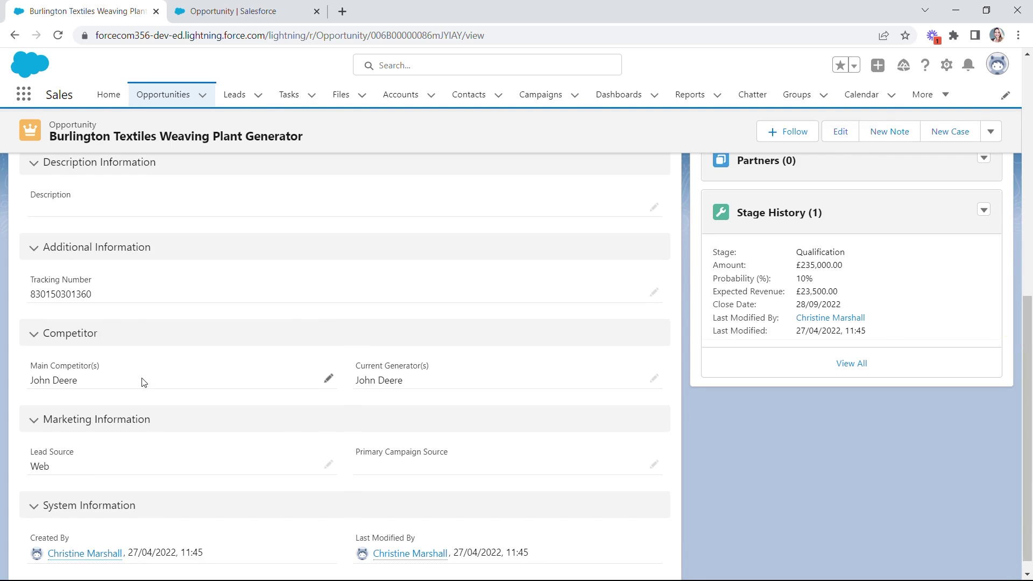
Step: Set the opportunity's Type to Existing Customer - Upgrade, check the Competitor section in the edit form, and save the record
drag(1028, 388, 1030, 239)
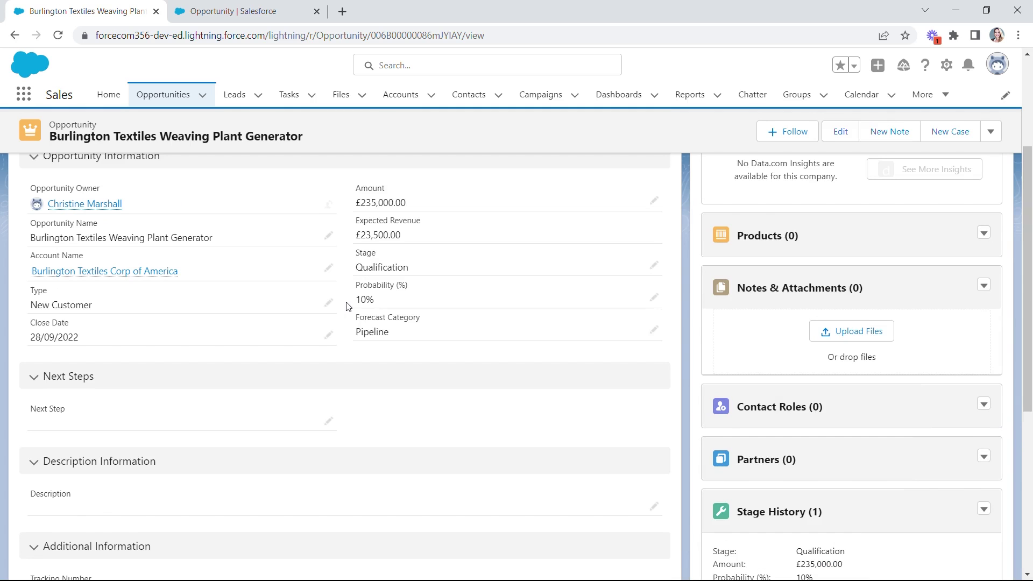
click(330, 305)
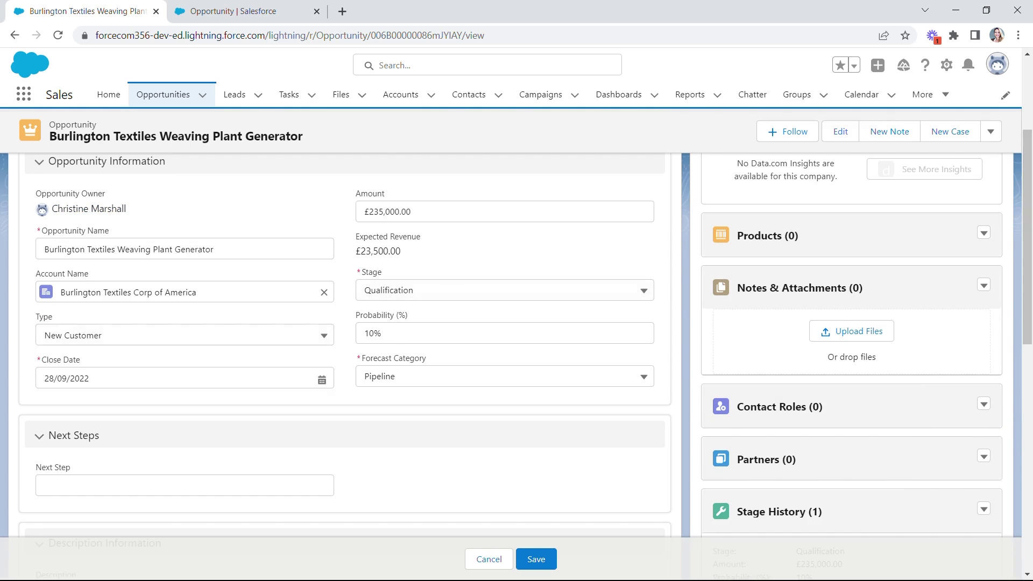
click(194, 338)
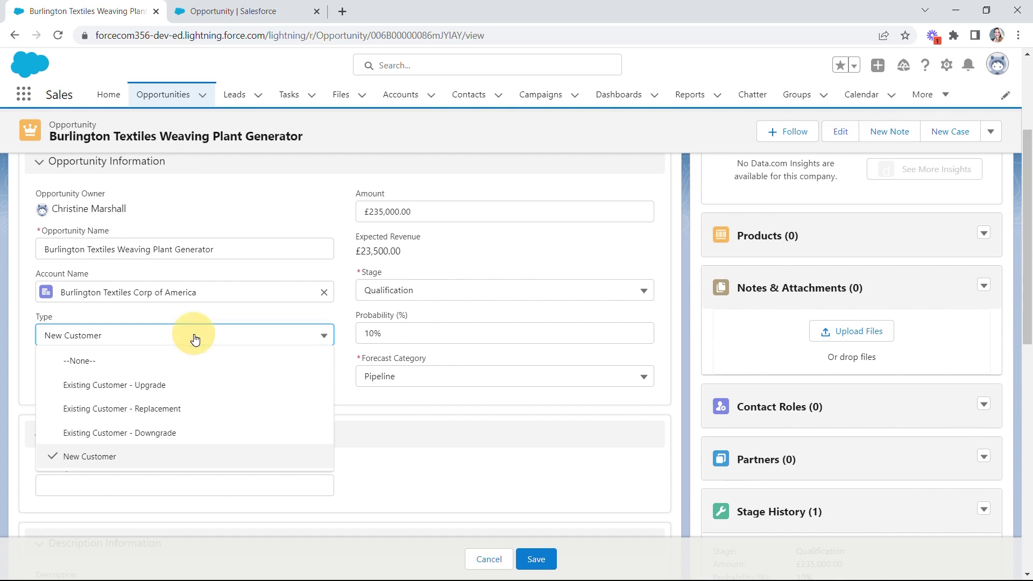
click(171, 387)
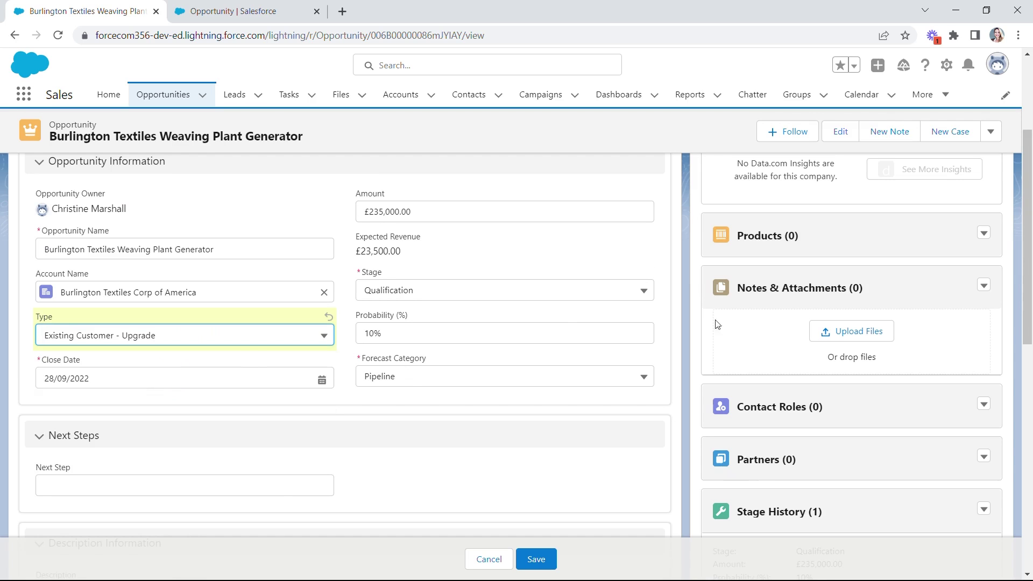
drag(1030, 229, 1028, 398)
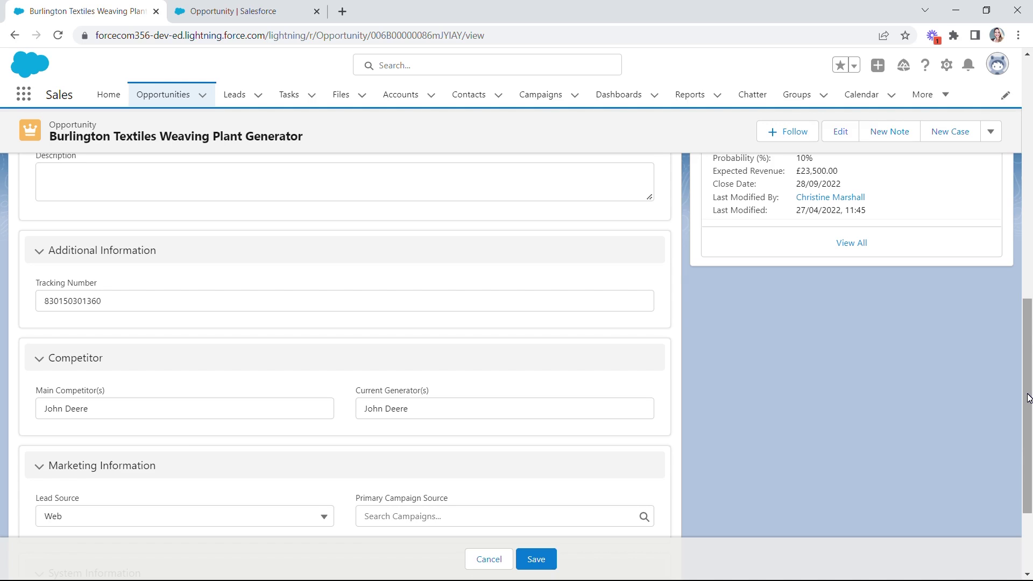
click(537, 560)
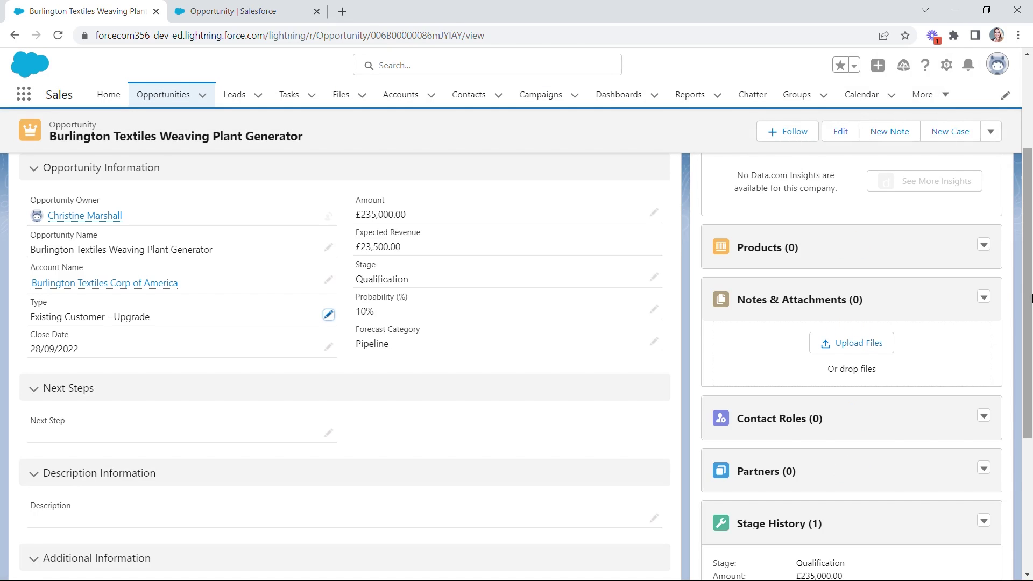
Step: Review the saved opportunity's Details sections to check whether the Competitor section is shown for the upgrade type
scroll(1029, 269, down, 5)
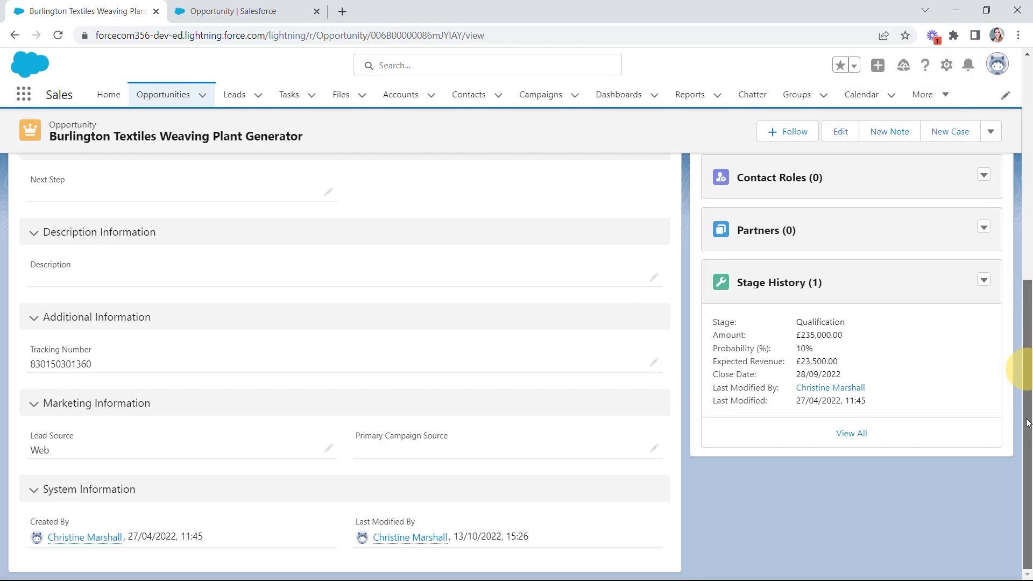
scroll(1022, 355, up, 6)
scroll(1022, 219, up, 1)
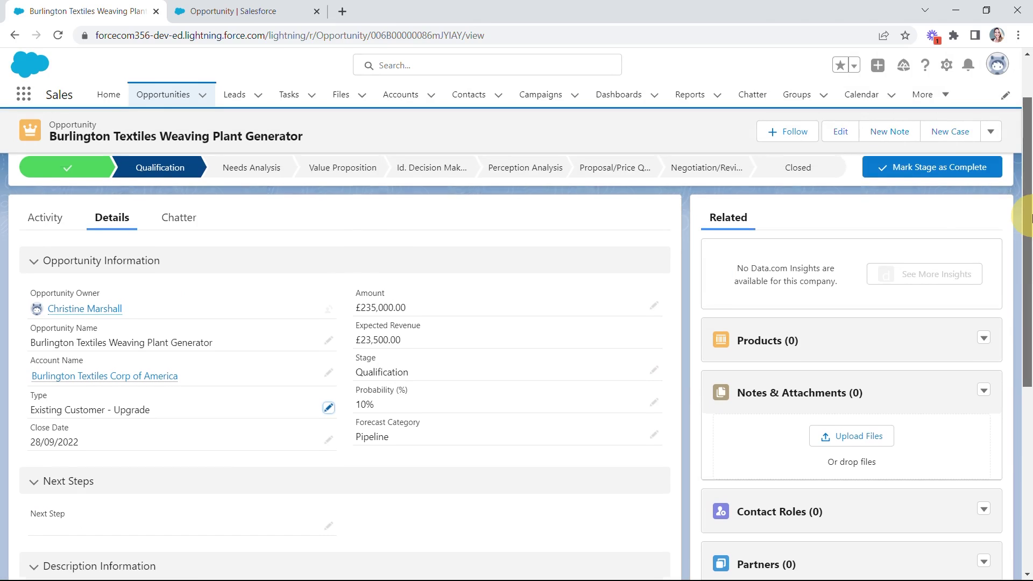
scroll(1028, 226, down, 1)
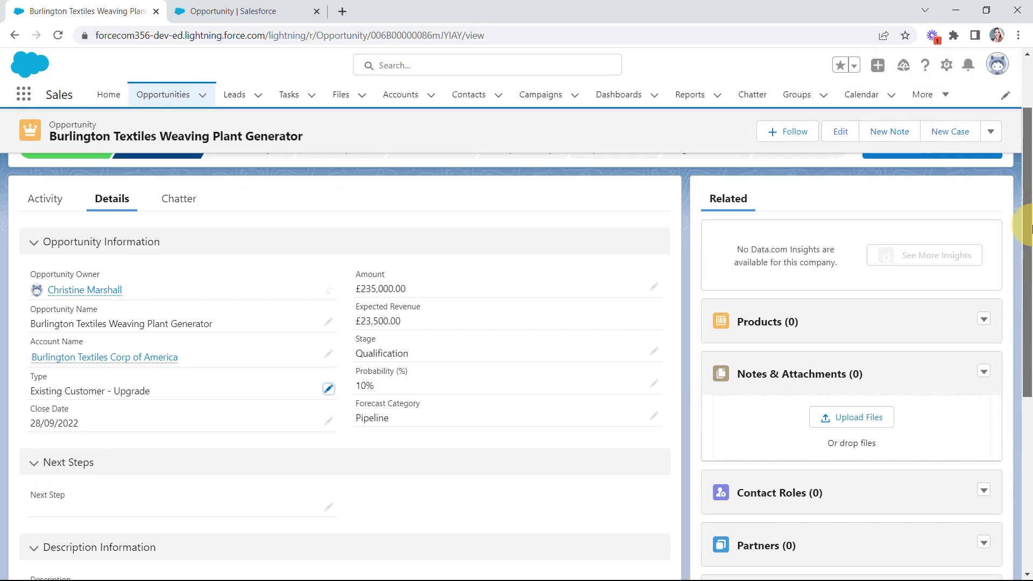
drag(1030, 228, 1028, 419)
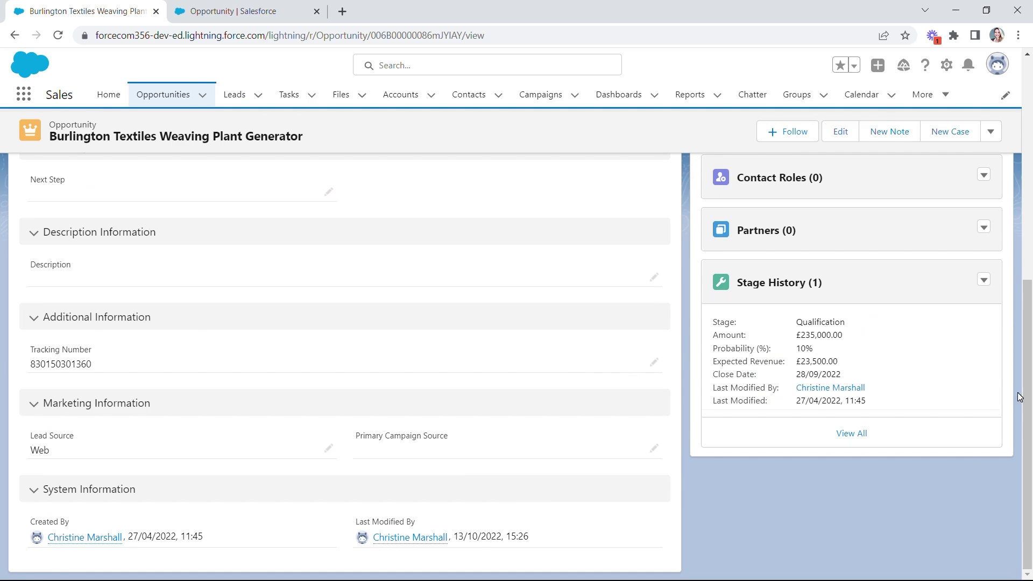
Step: Set the opportunity's Stage to Negotiation/Review, check Additional Information for the Delivery/Installation Status field, and save the record
scroll(1030, 436, up, 10)
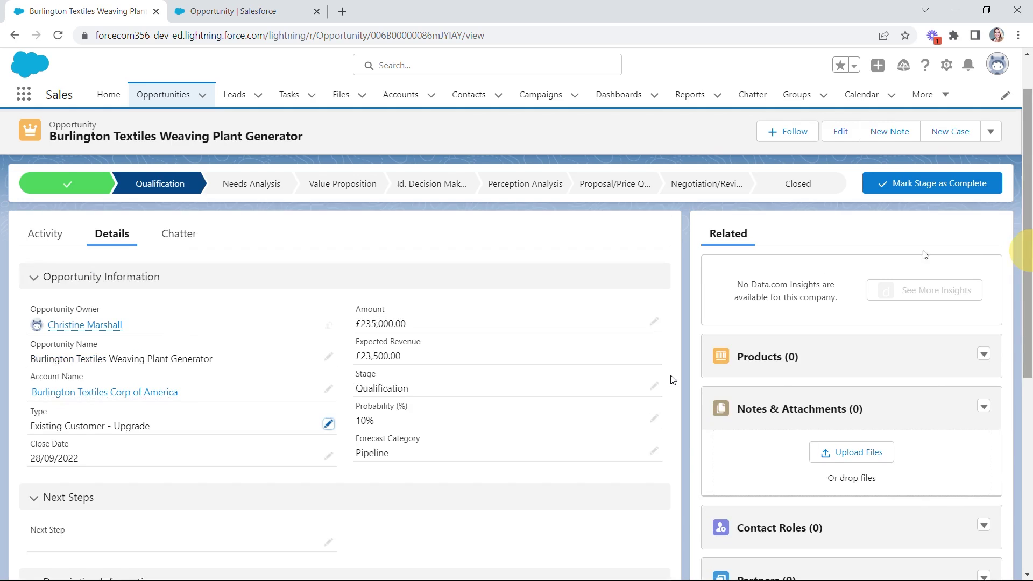
double_click(593, 411)
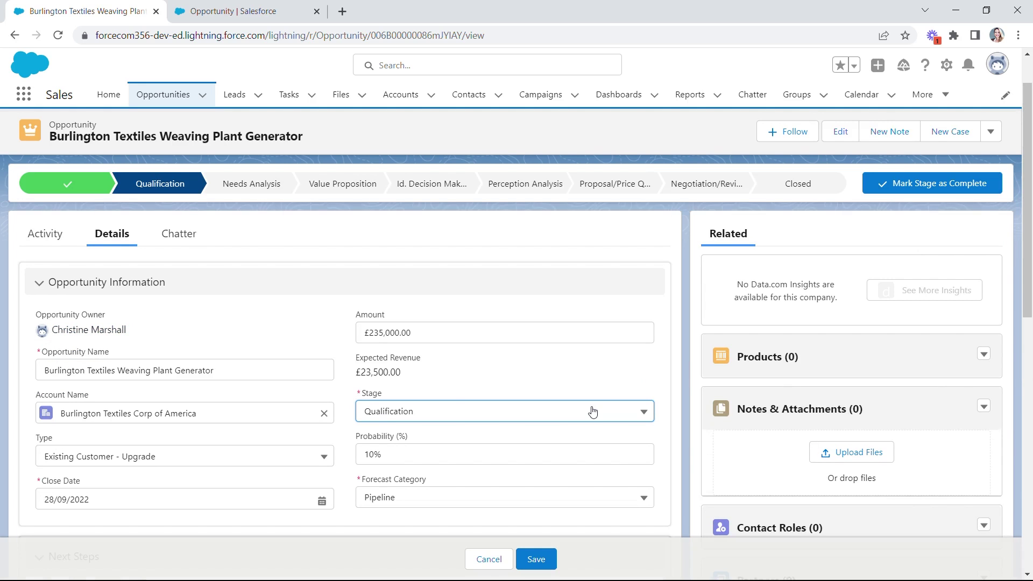
click(593, 412)
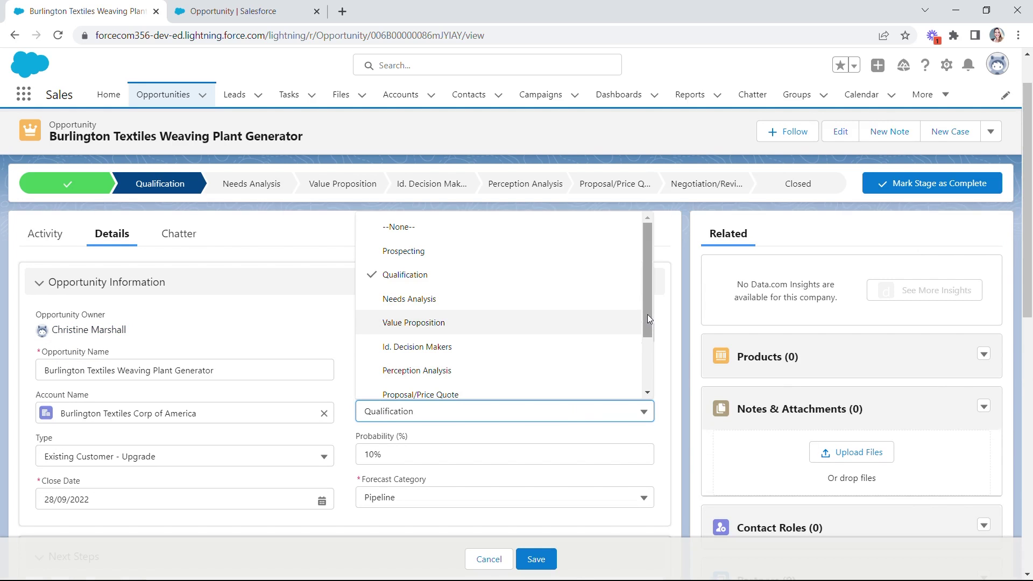
drag(643, 310, 501, 345)
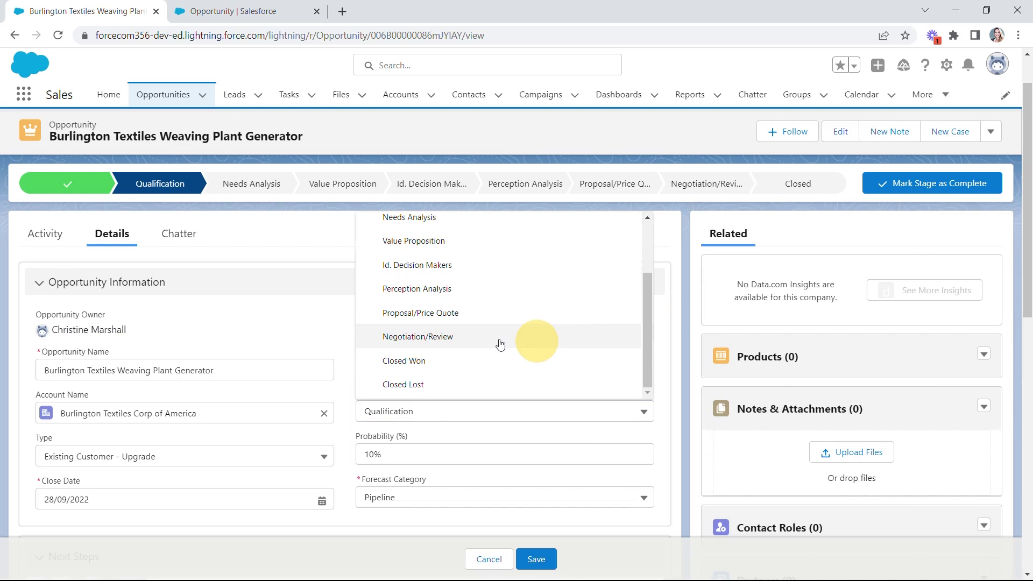
click(501, 344)
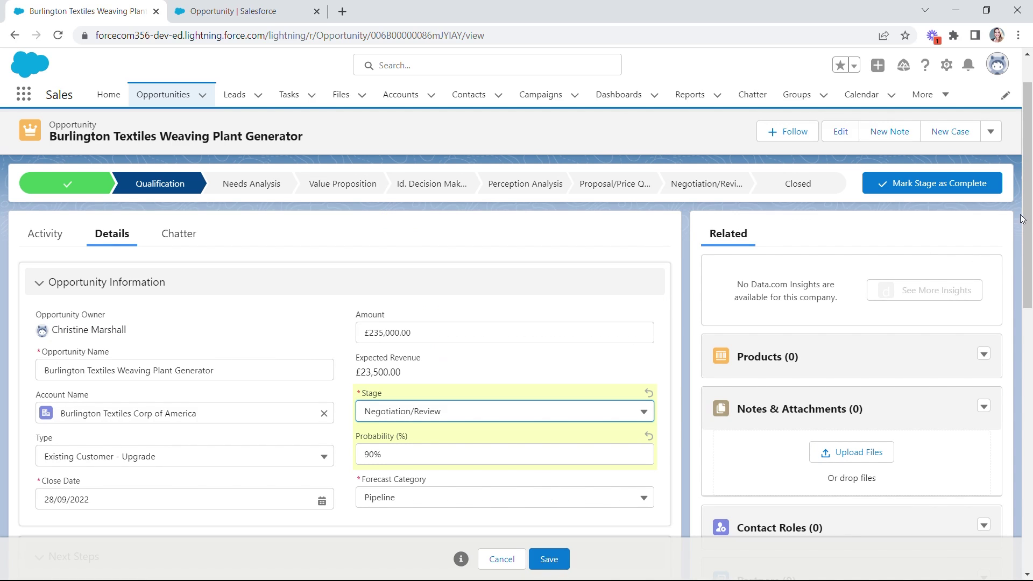
drag(1022, 218, 483, 369)
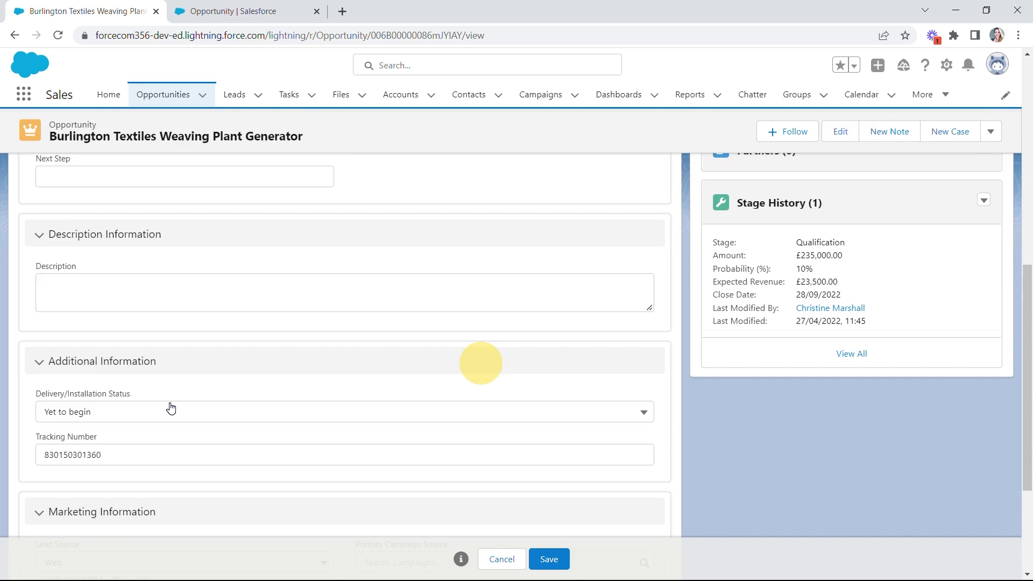
scroll(753, 457, up, 5)
click(548, 559)
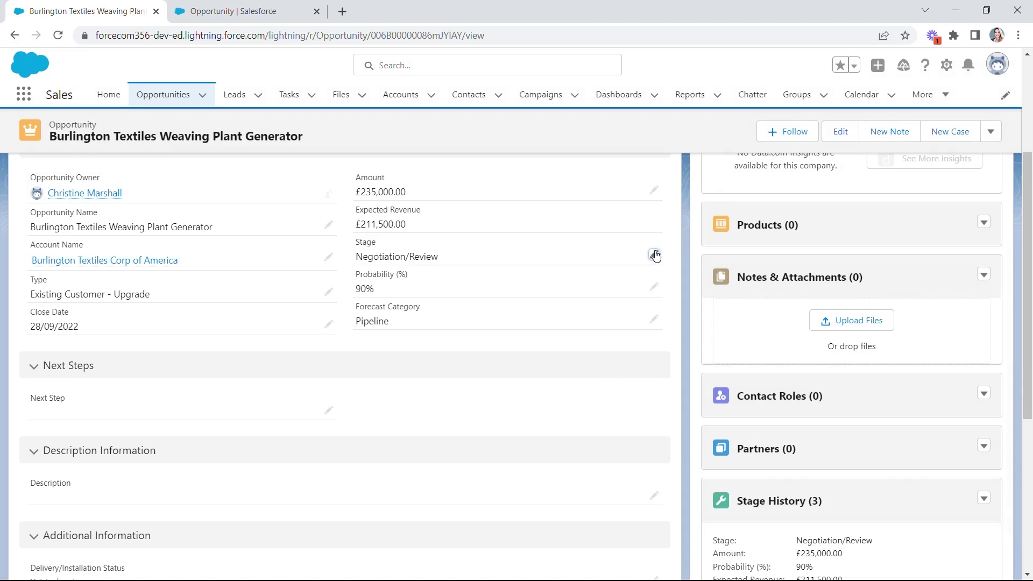
Step: Set the opportunity's Stage to Closed Won, save the record, and check the fields under Additional Information
click(654, 254)
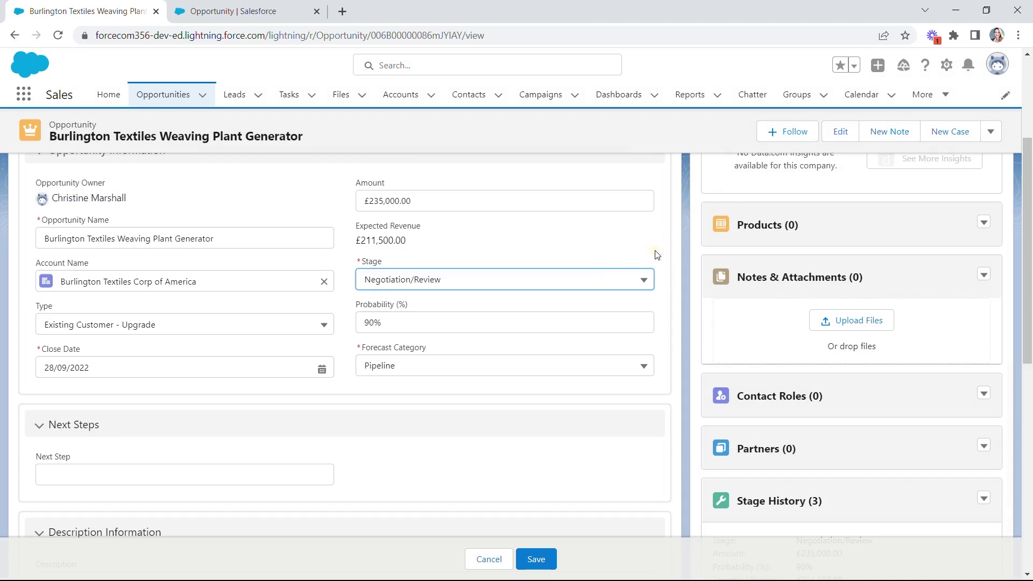
click(609, 279)
drag(645, 376, 645, 421)
click(511, 443)
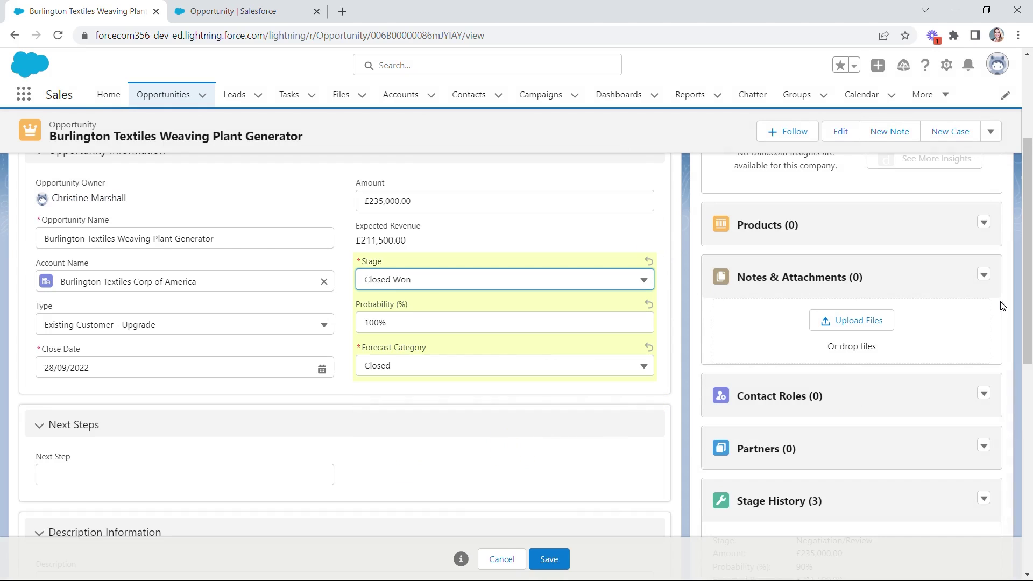
click(546, 561)
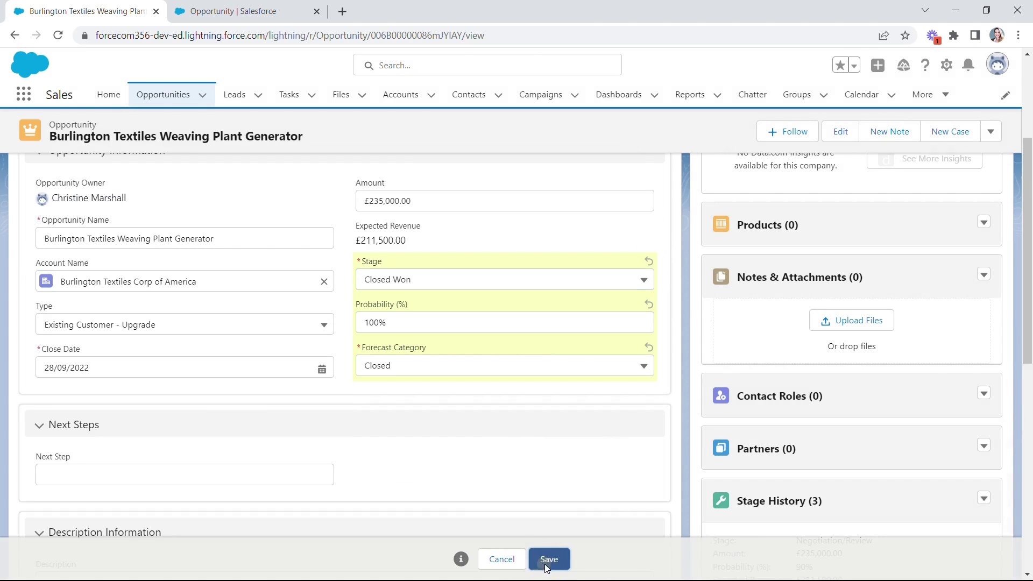
drag(1028, 189, 1028, 365)
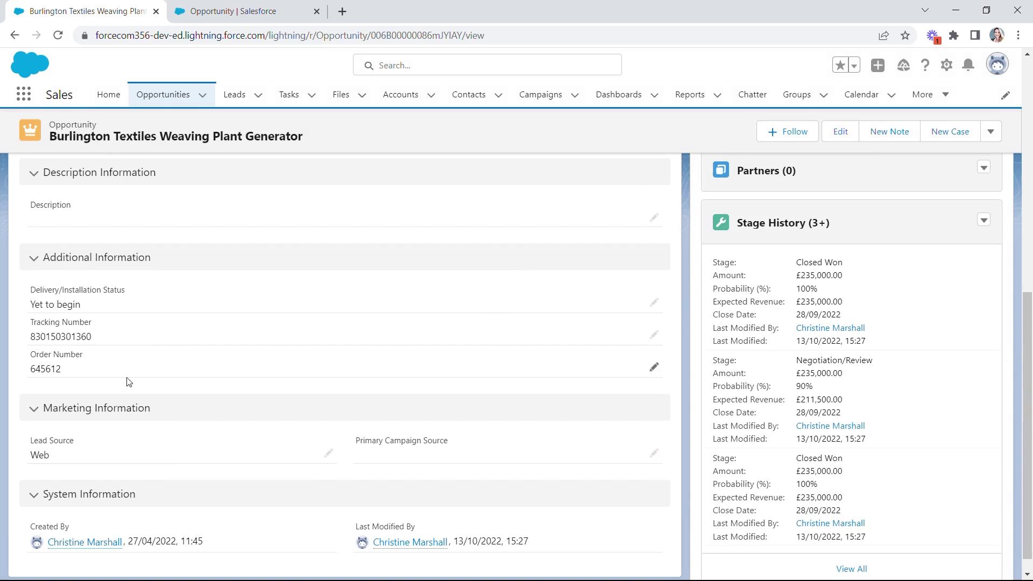